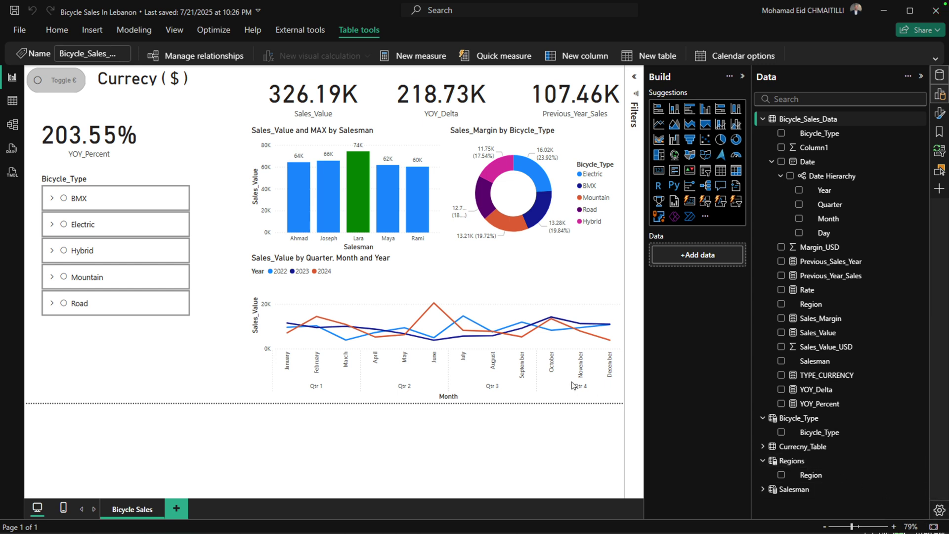
In Options > Preview features, open the Learn more article for DAX user-defined functions
left_click(939, 510)
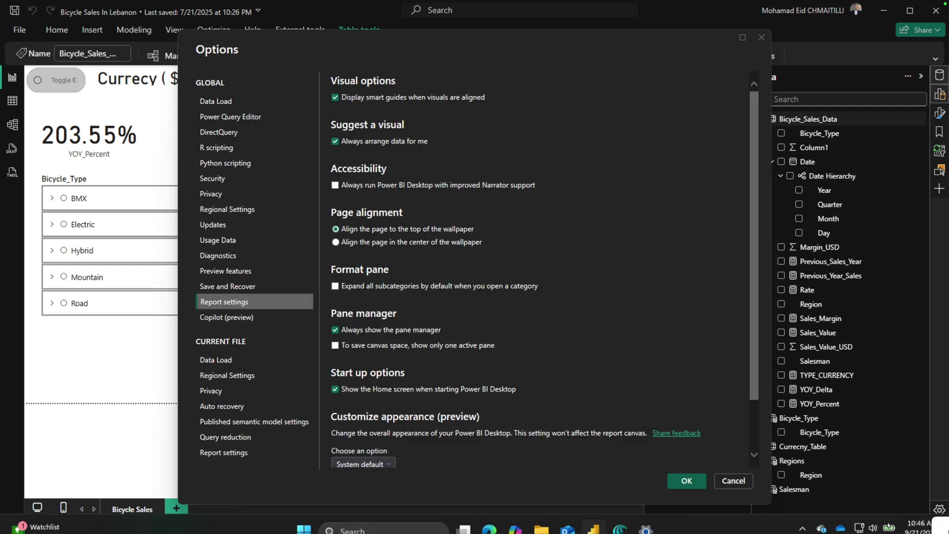
left_click(215, 271)
scroll(413, 275, "down", 5)
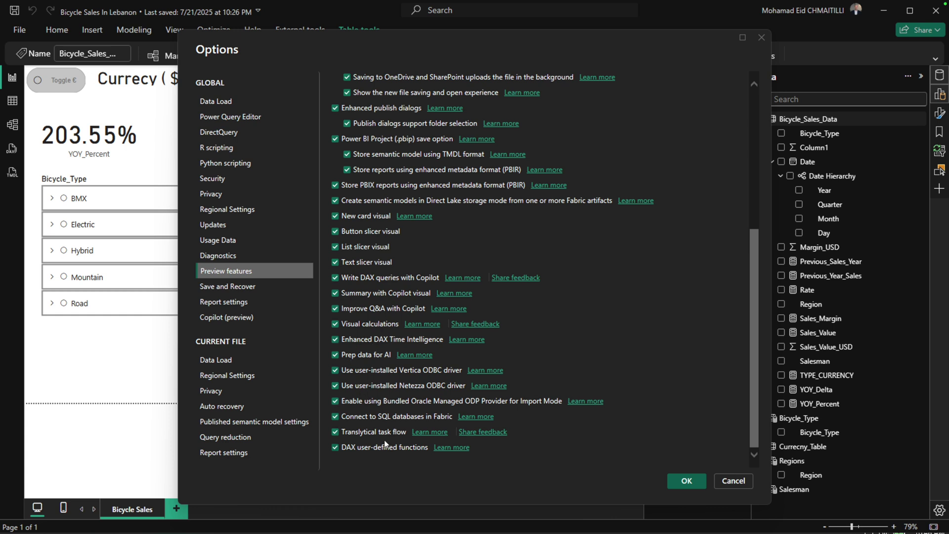
scroll(385, 446, "up", 5)
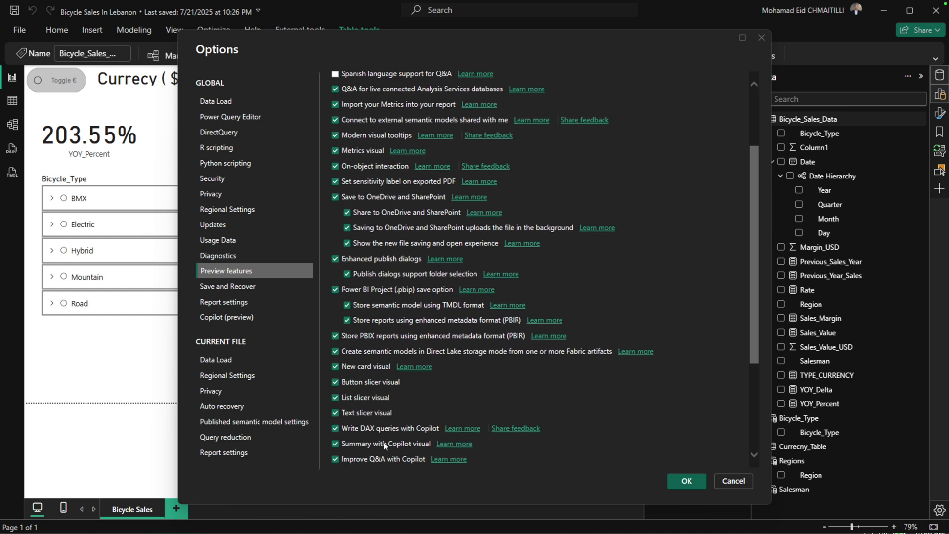
scroll(385, 446, "down", 5)
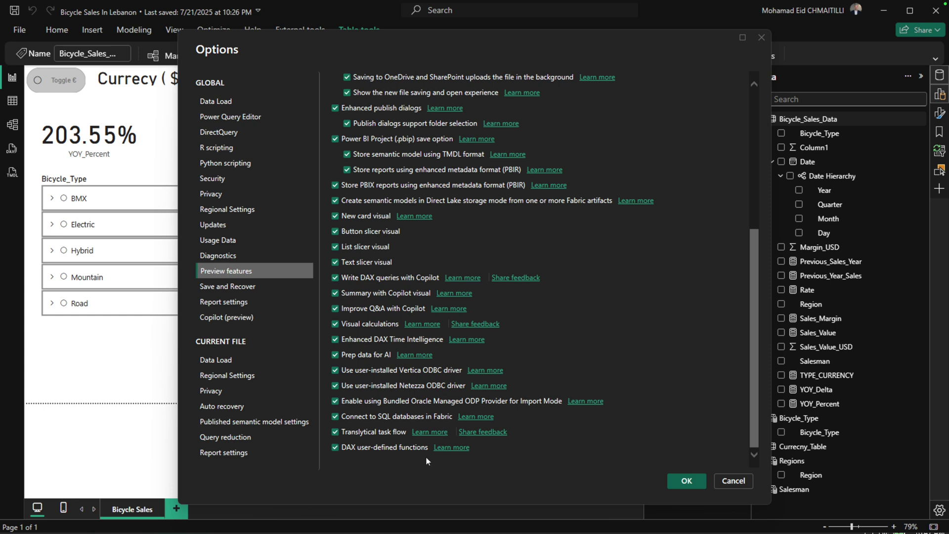
left_click(448, 449)
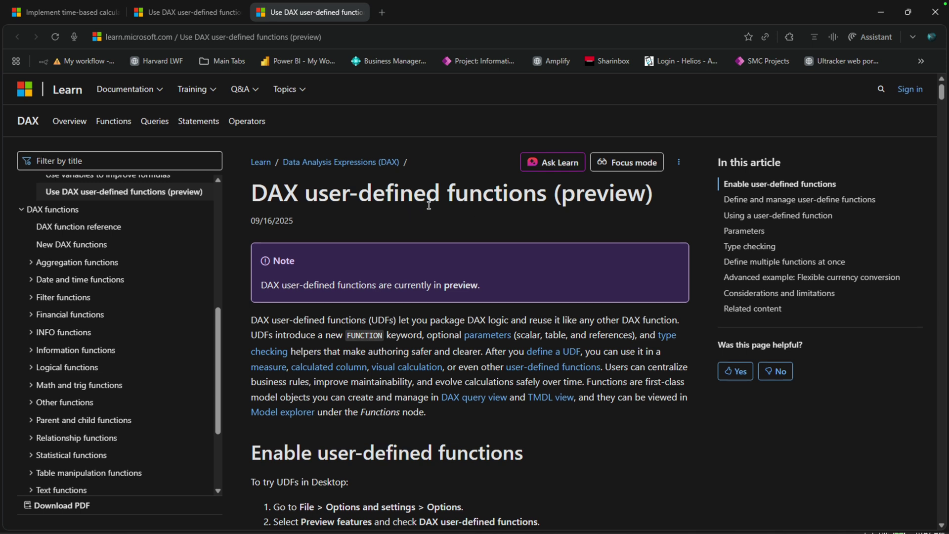
Ask Comet's assistant panel to 'summarize this page in arabic'
scroll(428, 205, "down", 1)
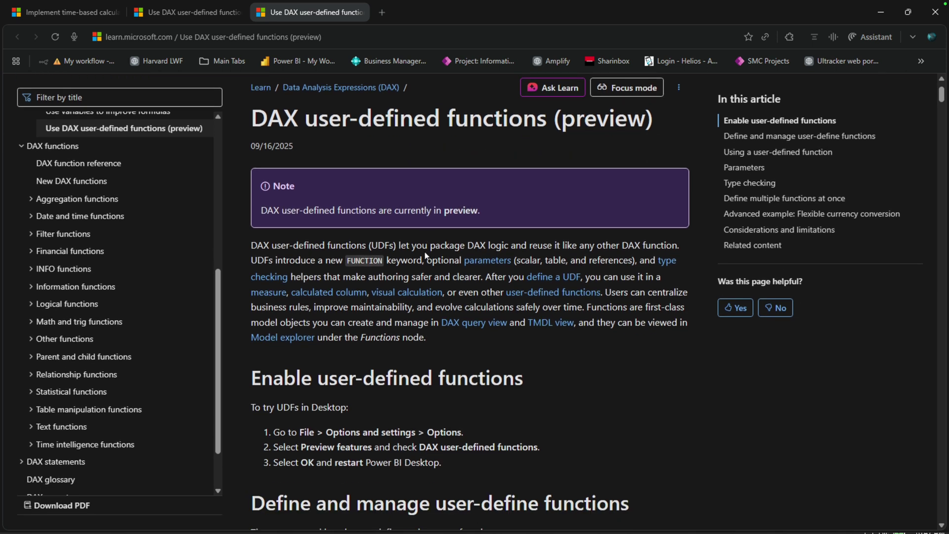
scroll(425, 255, "up", 1)
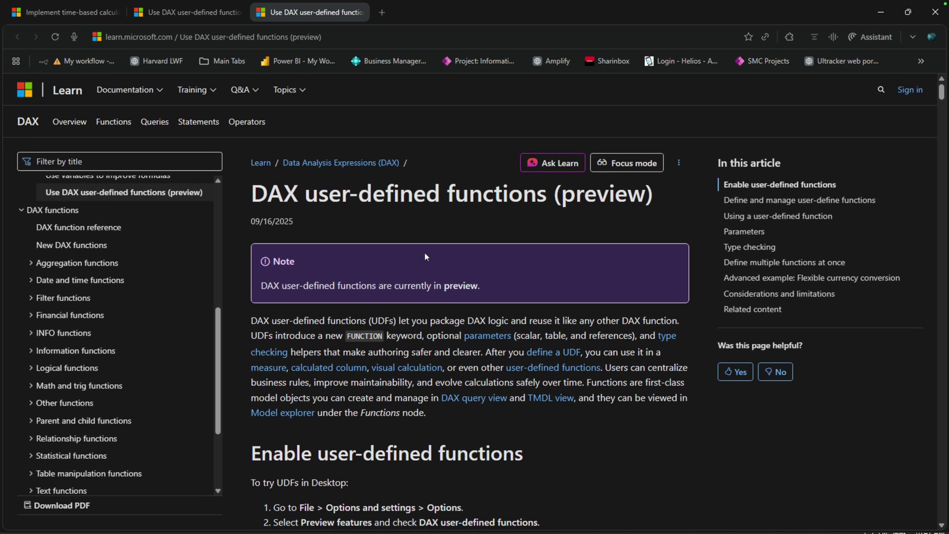
scroll(425, 256, "down", 2)
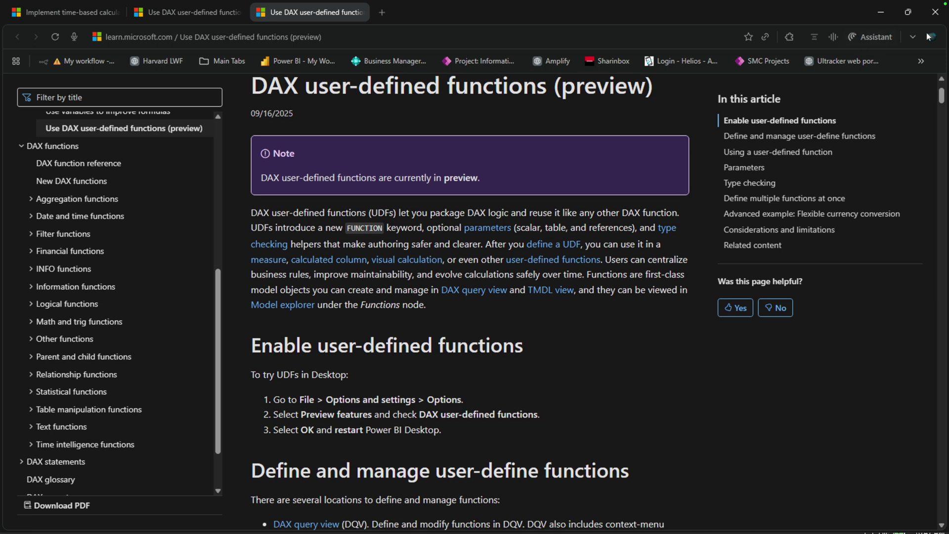
left_click(931, 37)
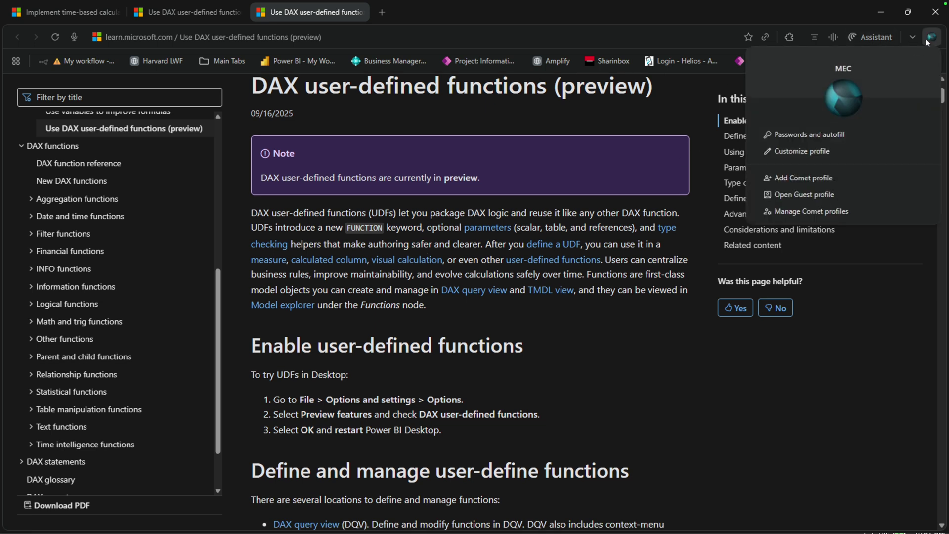
left_click(871, 37)
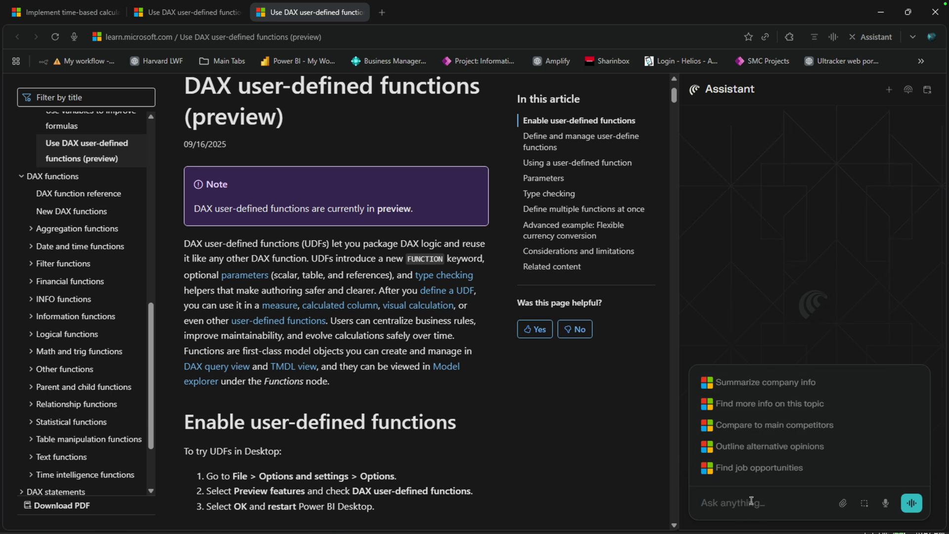
type("summarizw")
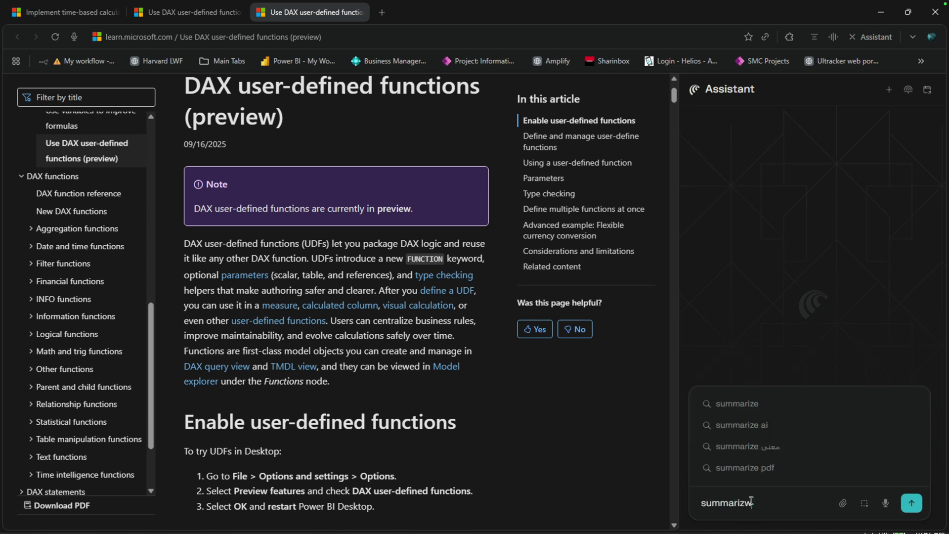
key("BackSpace")
type("e t")
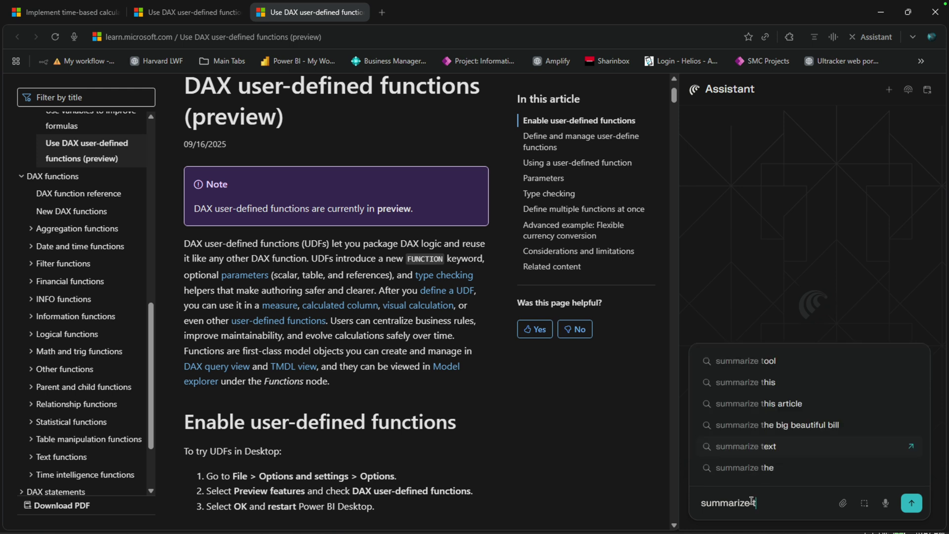
type("his page")
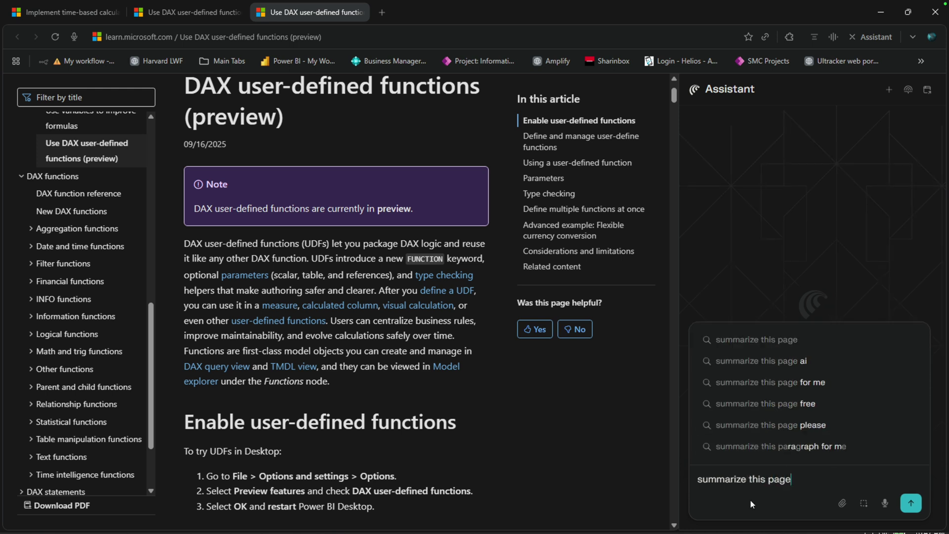
type(" in arabic")
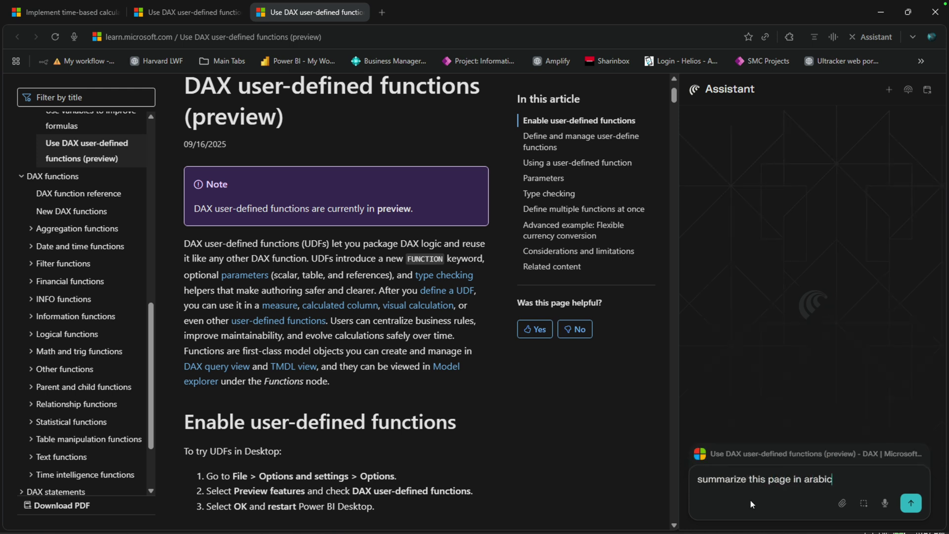
key("Return")
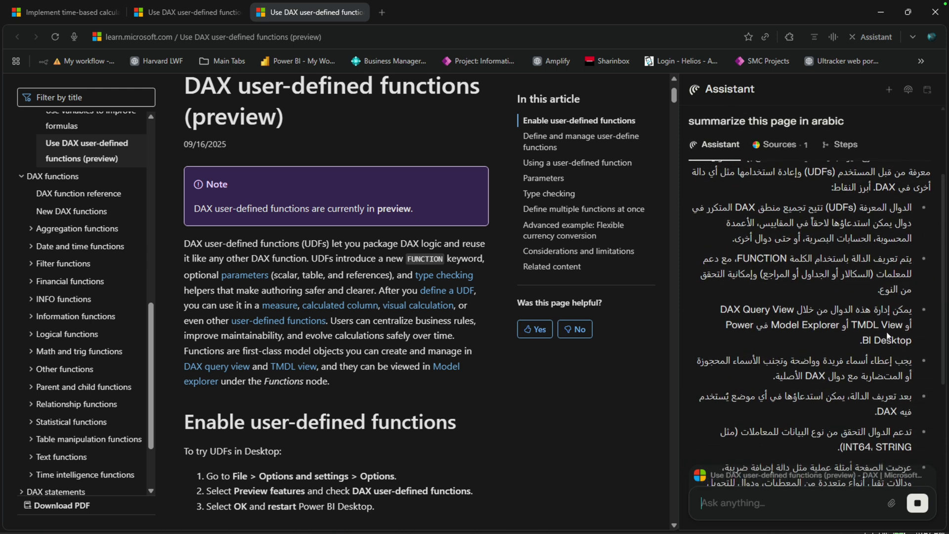
Scroll through the article's section on defining and managing functions
scroll(894, 222, "up", 2)
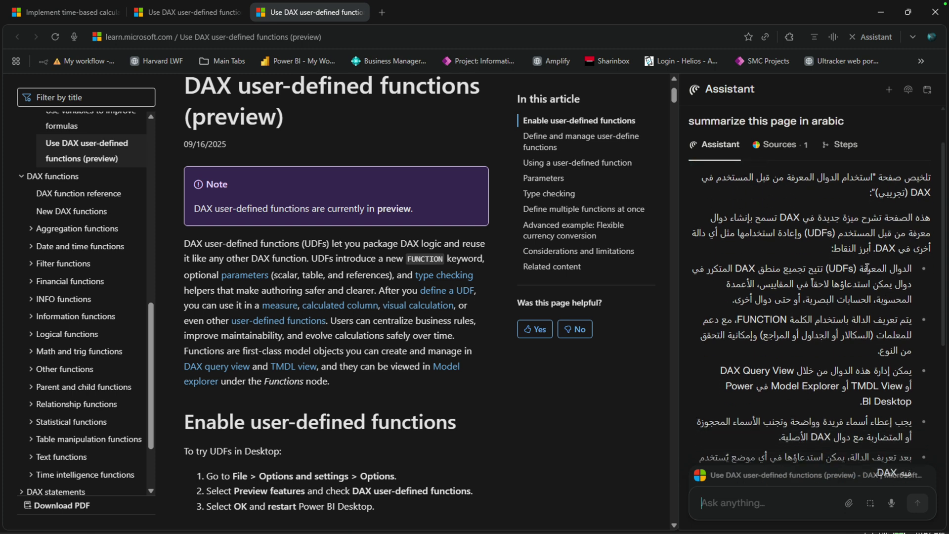
scroll(867, 265, "down", 1)
scroll(841, 262, "down", 1)
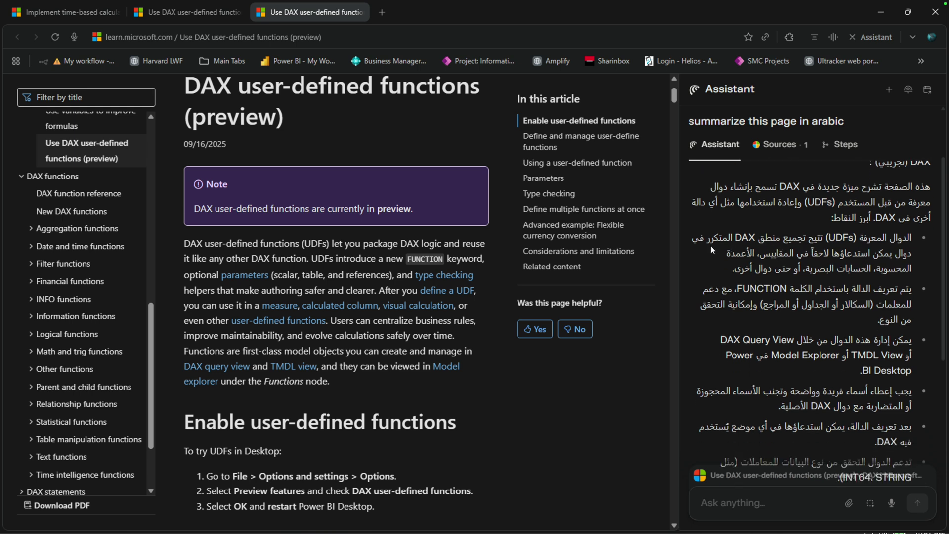
scroll(722, 254, "down", 1)
scroll(741, 267, "down", 2)
scroll(756, 282, "down", 1)
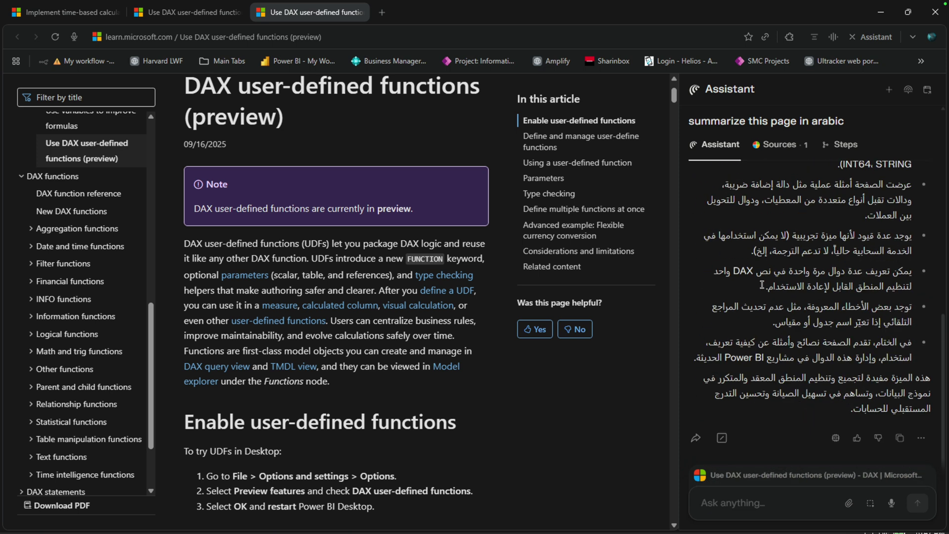
scroll(762, 286, "up", 3)
scroll(762, 287, "up", 5)
scroll(761, 289, "up", 4)
scroll(762, 289, "down", 5)
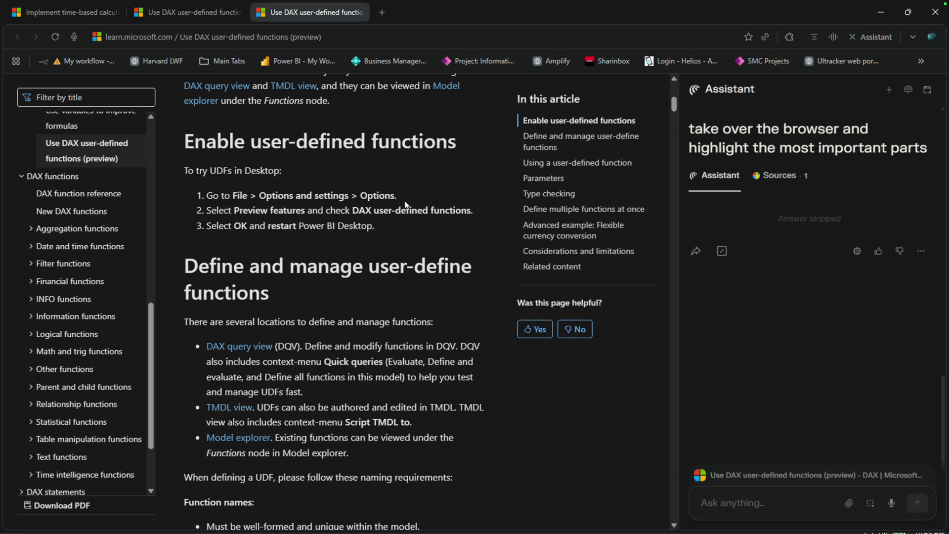
scroll(340, 237, "down", 3)
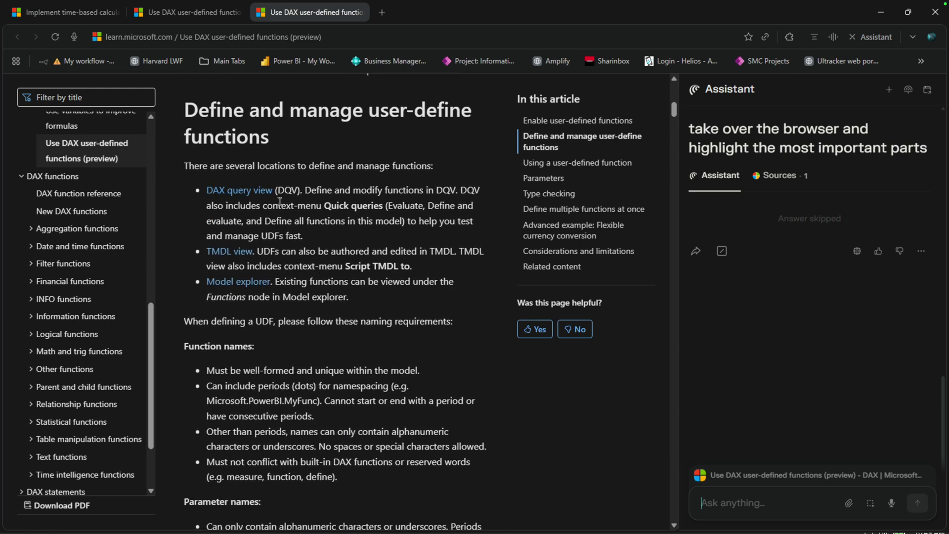
Bring Power BI Desktop back to the front from the taskbar
key("alt+Tab")
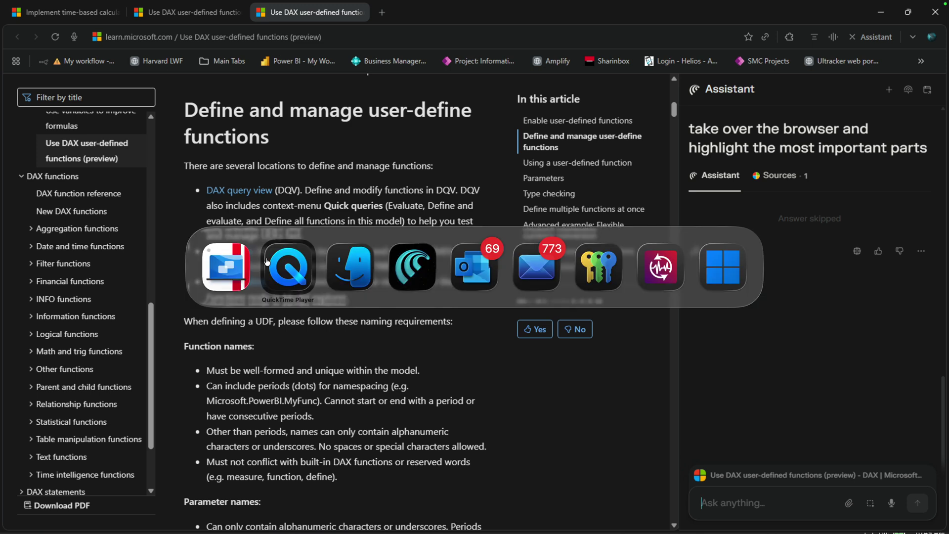
key("super")
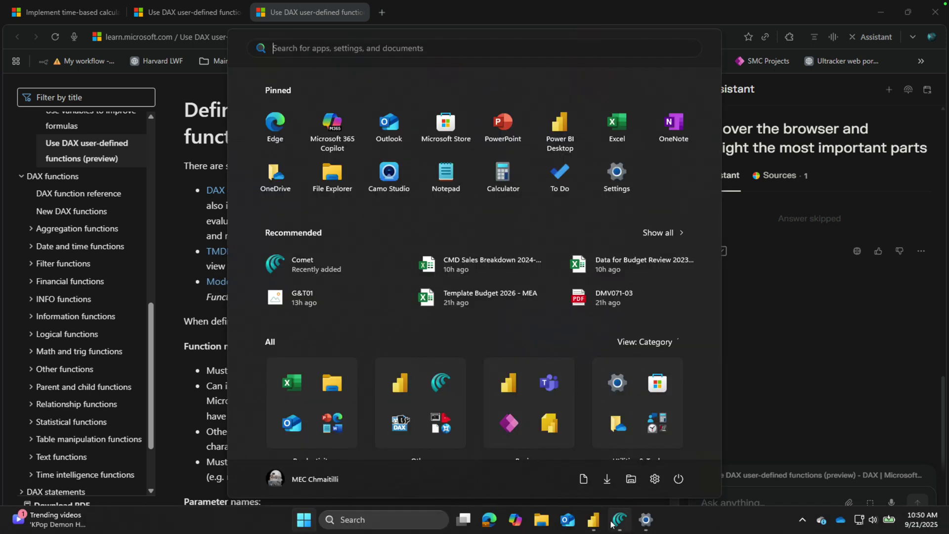
left_click(593, 520)
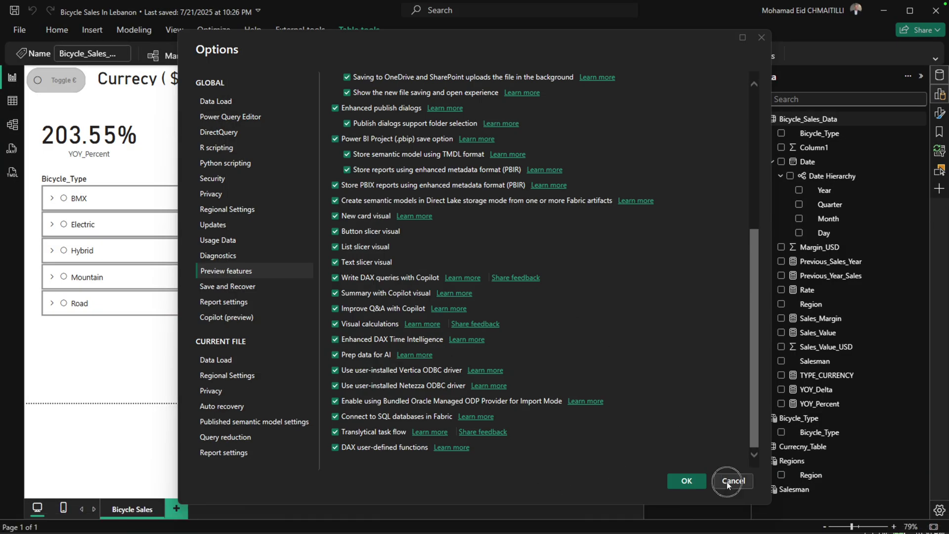
Cancel the Options dialog and look at the DAX query and TMDL views
left_click(727, 482)
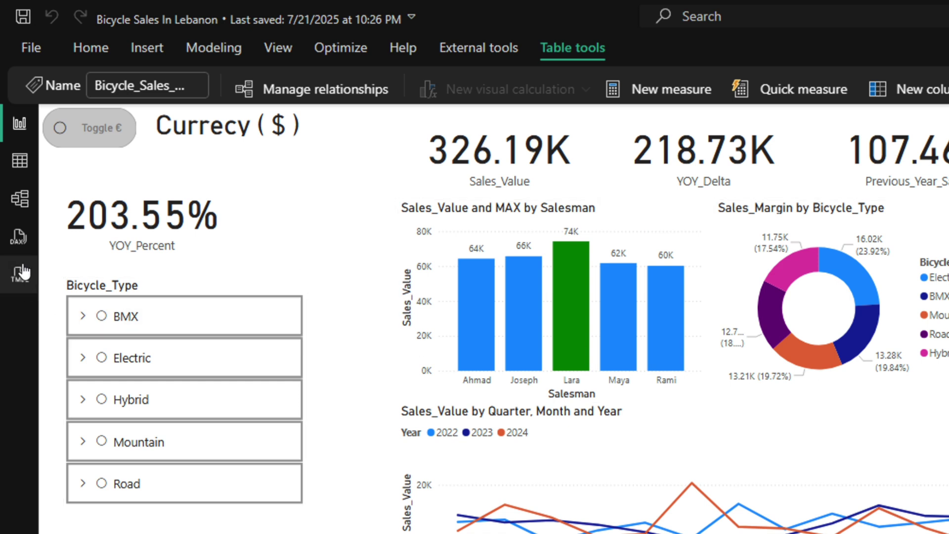
left_click(19, 237)
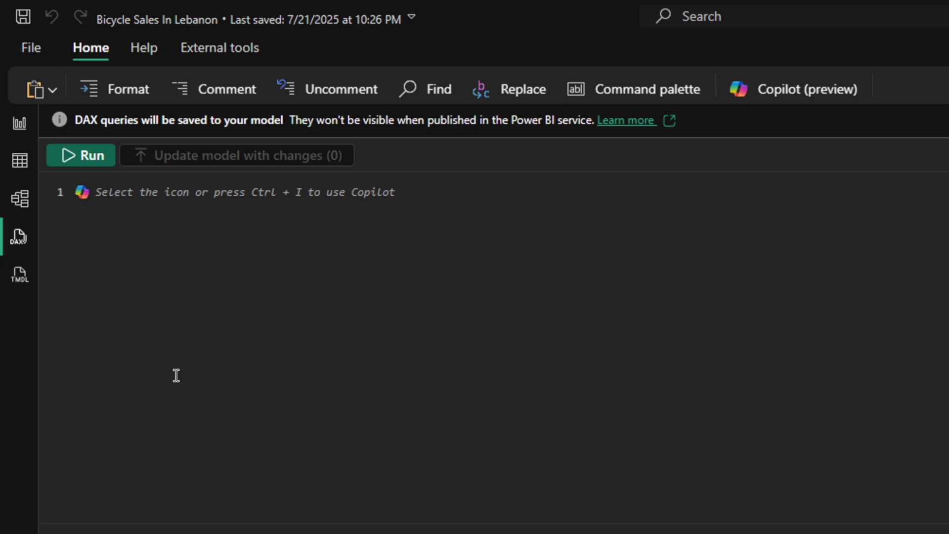
left_click(20, 289)
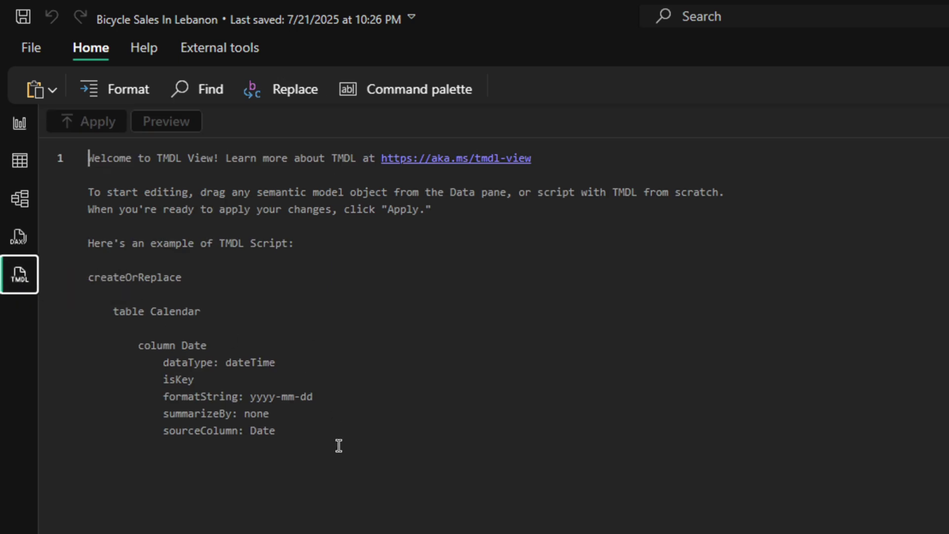
left_click(20, 238)
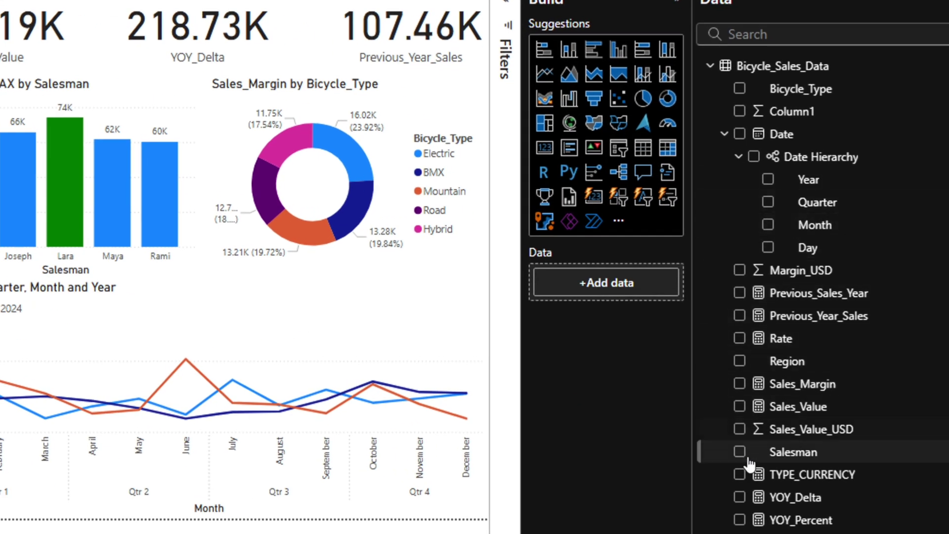
Inspect the DAX formulas of the Sales_Margin and Sales_Value measures
left_click(783, 389)
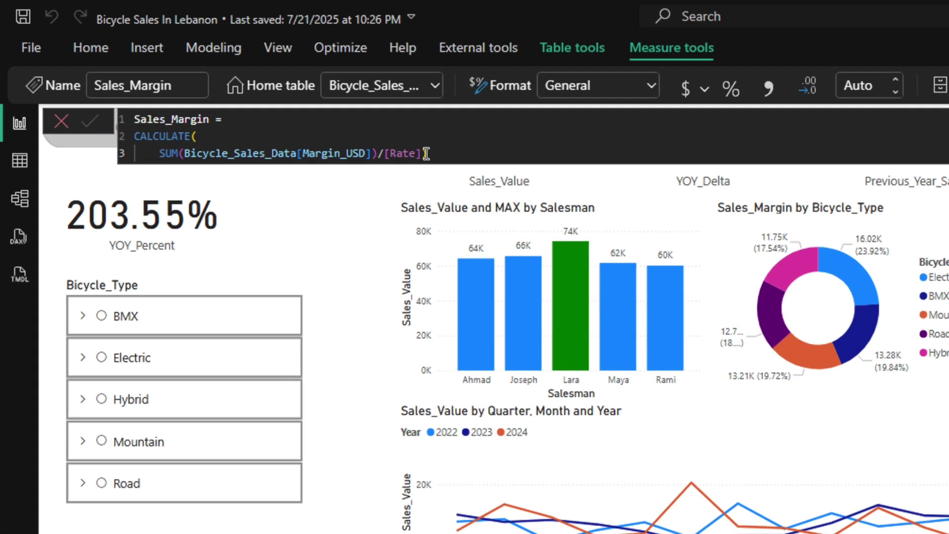
left_click(426, 153)
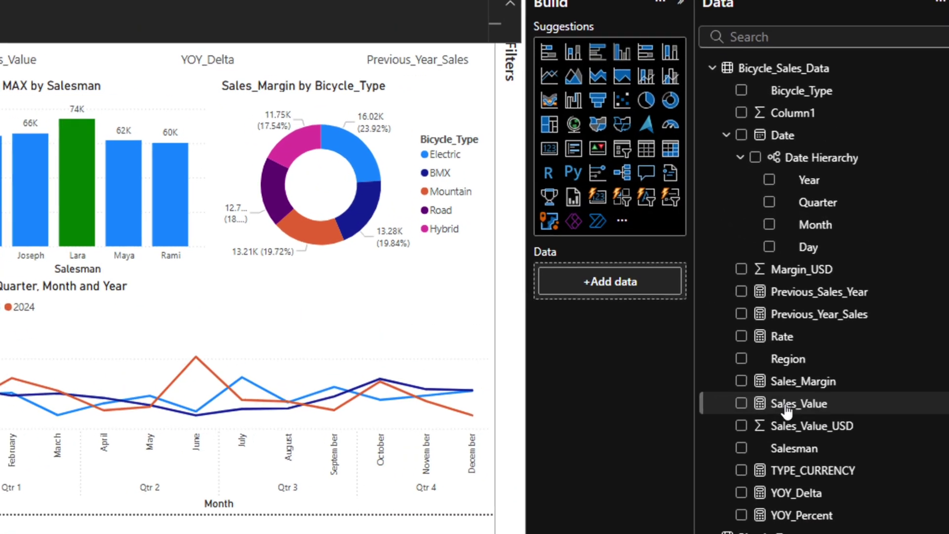
left_click(830, 338)
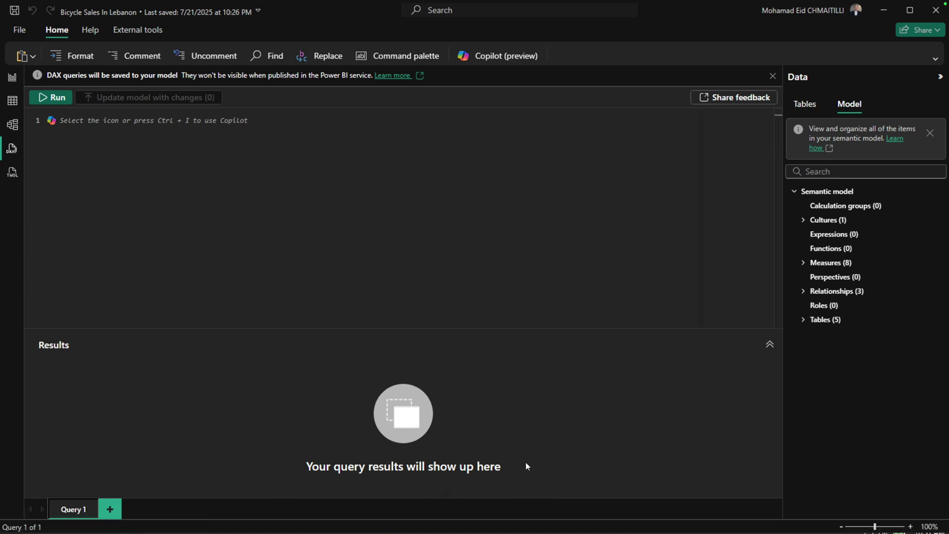
mouse_move(622, 530)
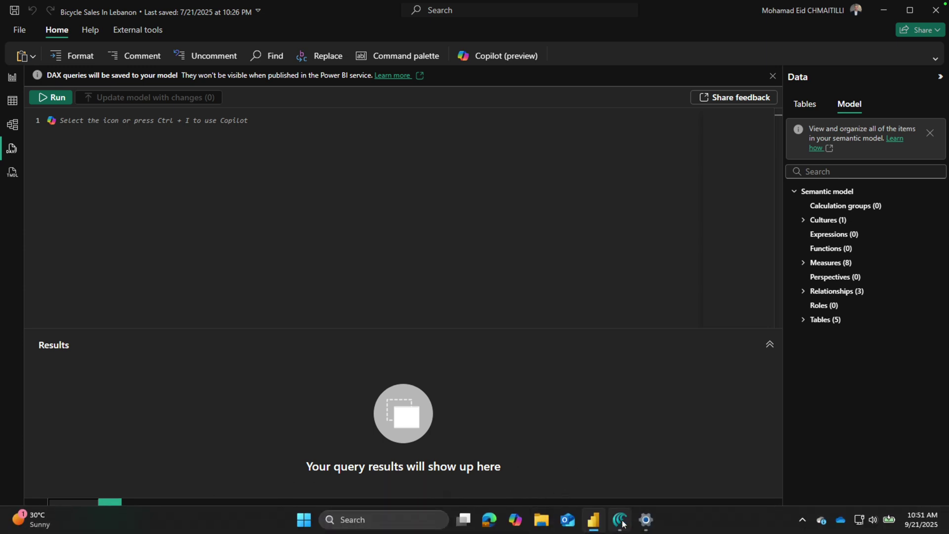
Copy the 'Example: Simple tax function' DAX code and return to Power BI
scroll(343, 295, "down", 7)
scroll(342, 293, "down", 4)
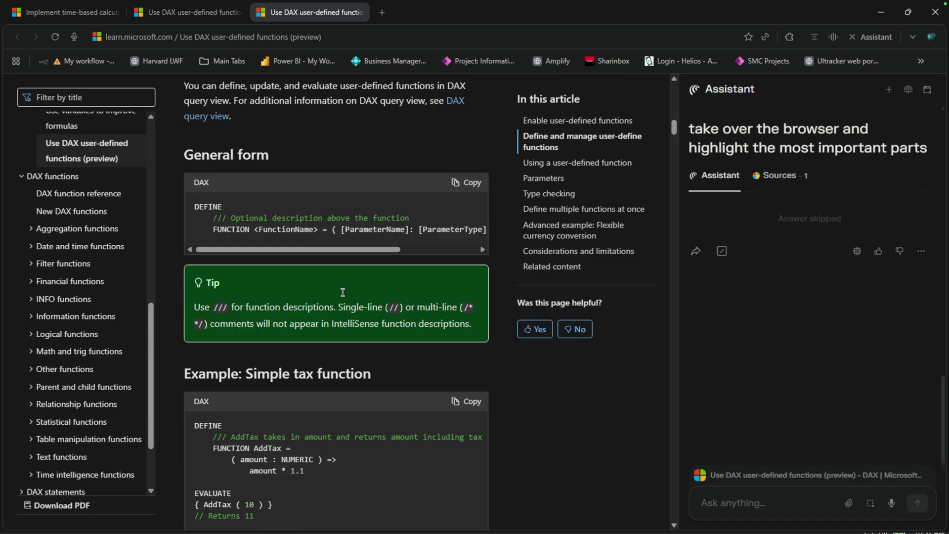
scroll(343, 292, "down", 4)
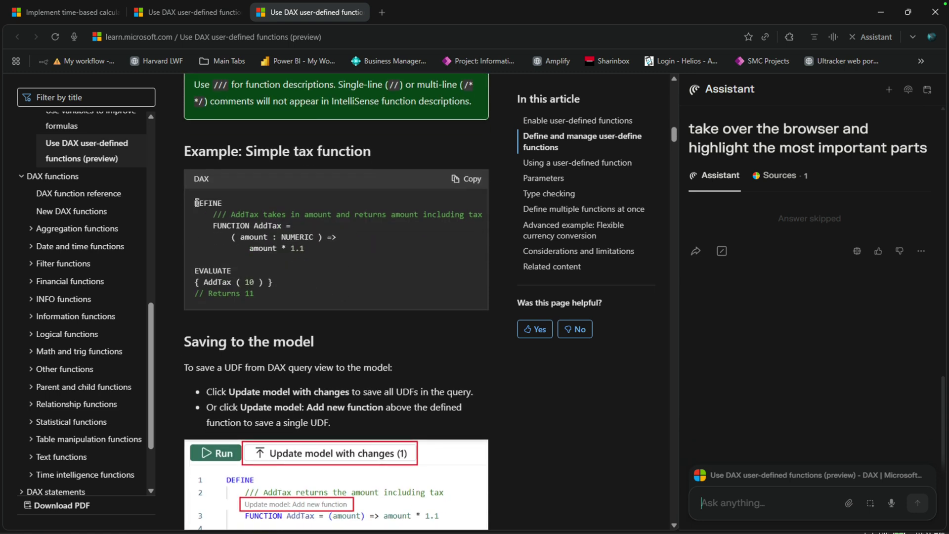
left_click(191, 200)
left_click_drag(201, 215, 312, 284)
key("ctrl+c")
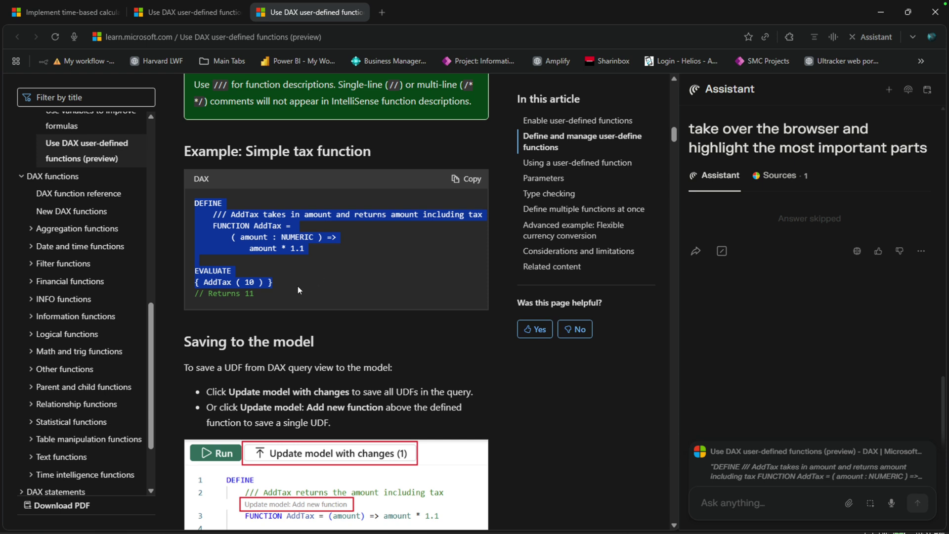
key("alt+Tab")
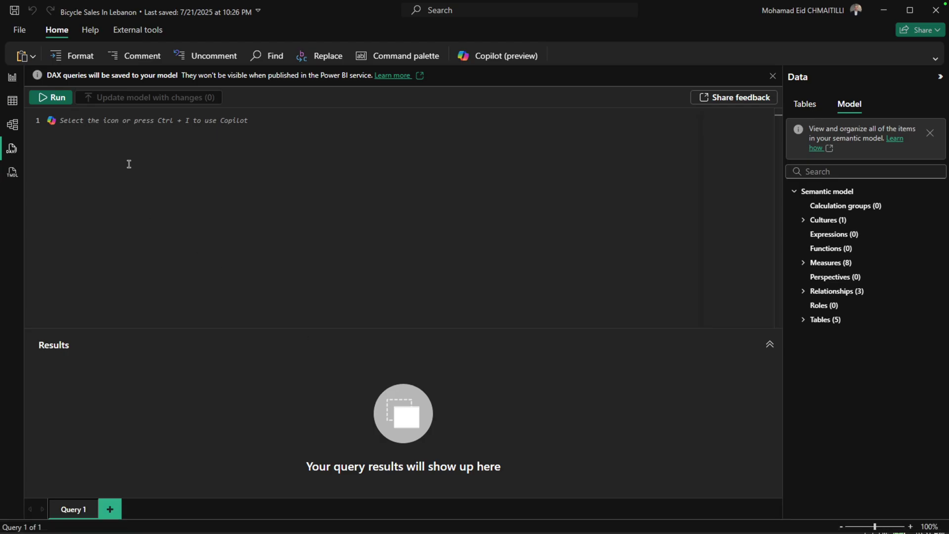
Paste the tax example into Query 1 and rename AddTax to AddRate
left_click(127, 160)
key("ctrl+v")
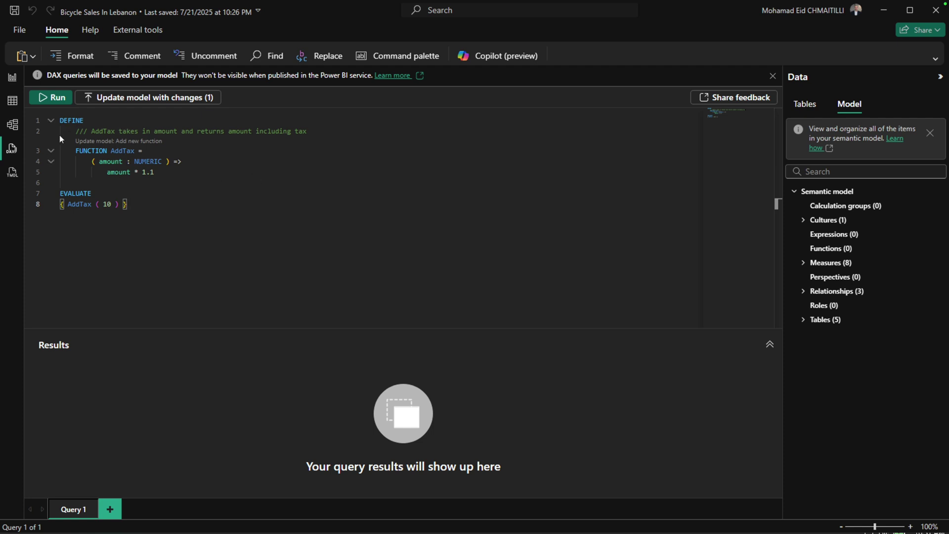
left_click(134, 151)
key("BackSpace")
key("BackSpace")
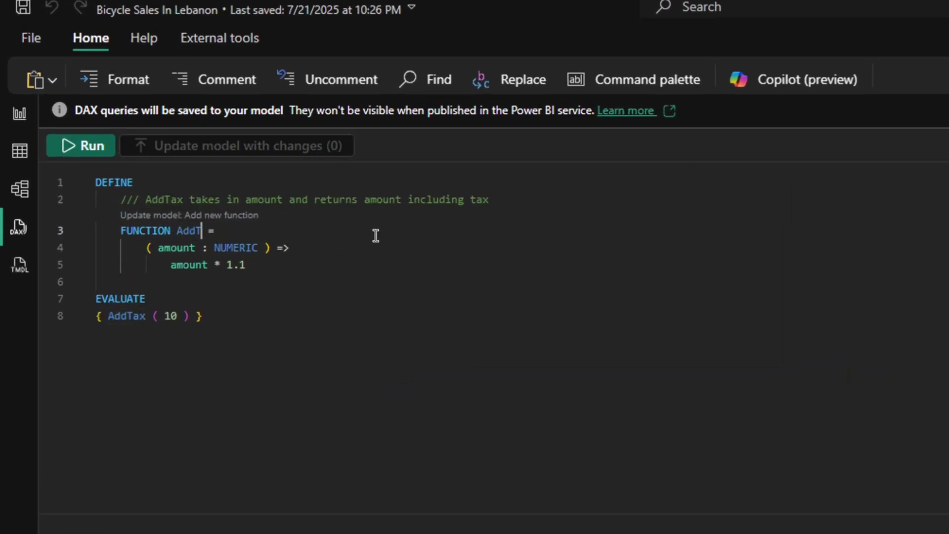
key("BackSpace")
type("Rate")
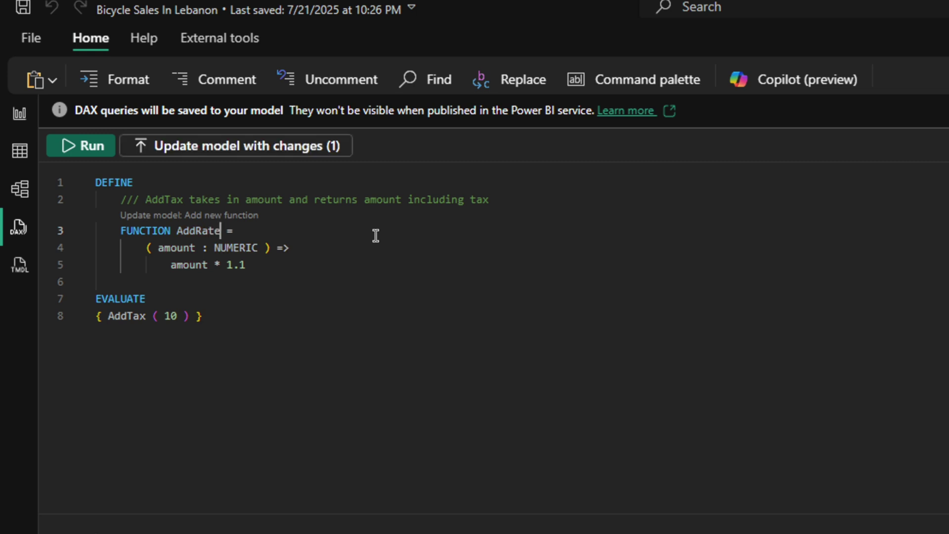
Remove the ': NUMERIC' type annotation from the amount parameter
left_click(192, 247)
left_click(253, 247)
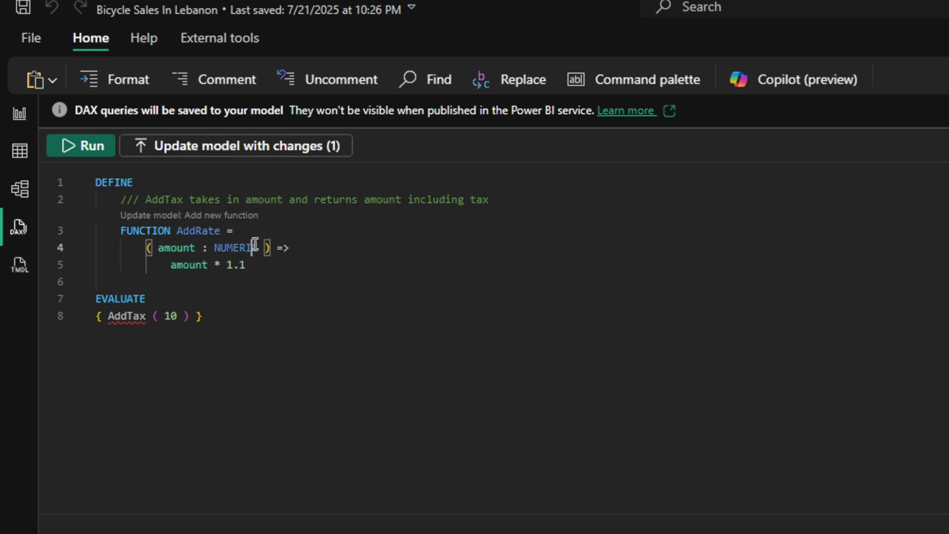
left_click(260, 247)
key("BackSpace")
key("BackSpace")
key("BackSpace")
key("BackSpace")
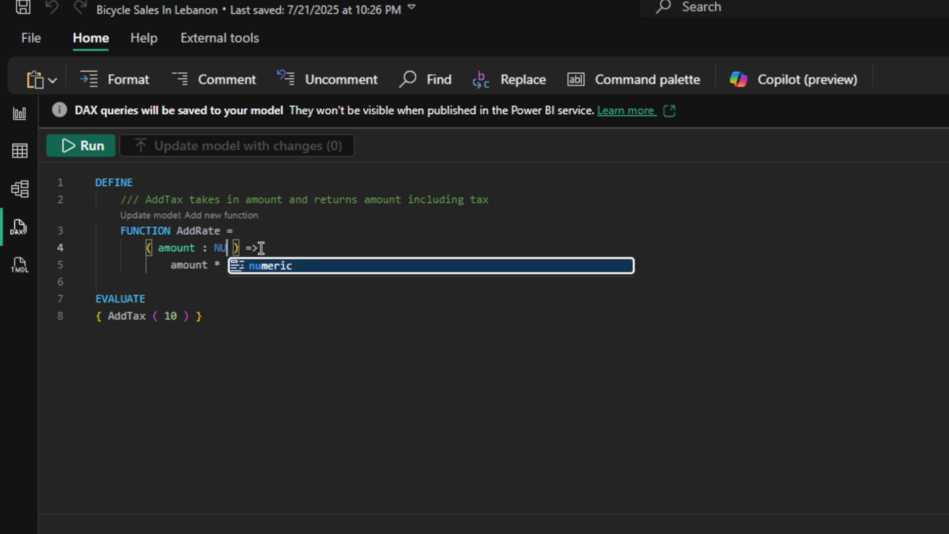
key("BackSpace")
key("BackSpace")
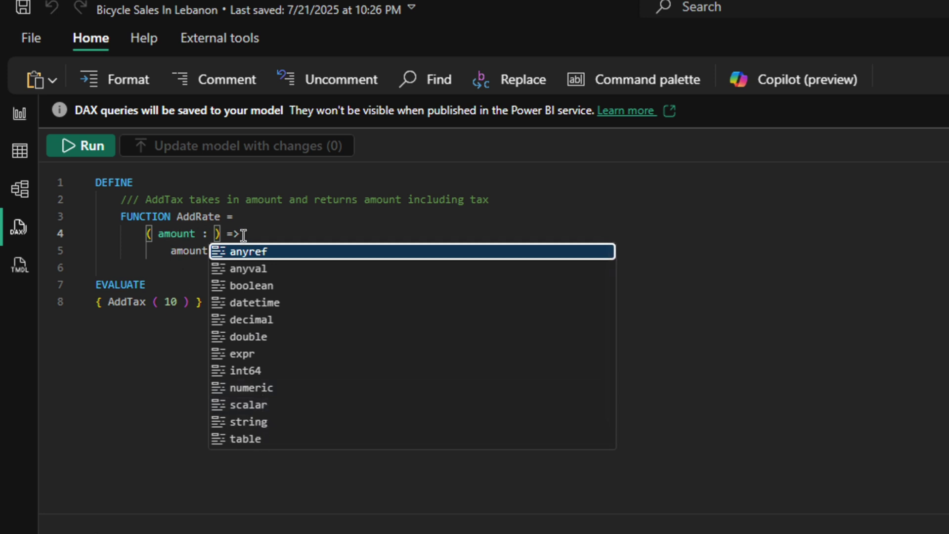
key("BackSpace")
key("BackSpace")
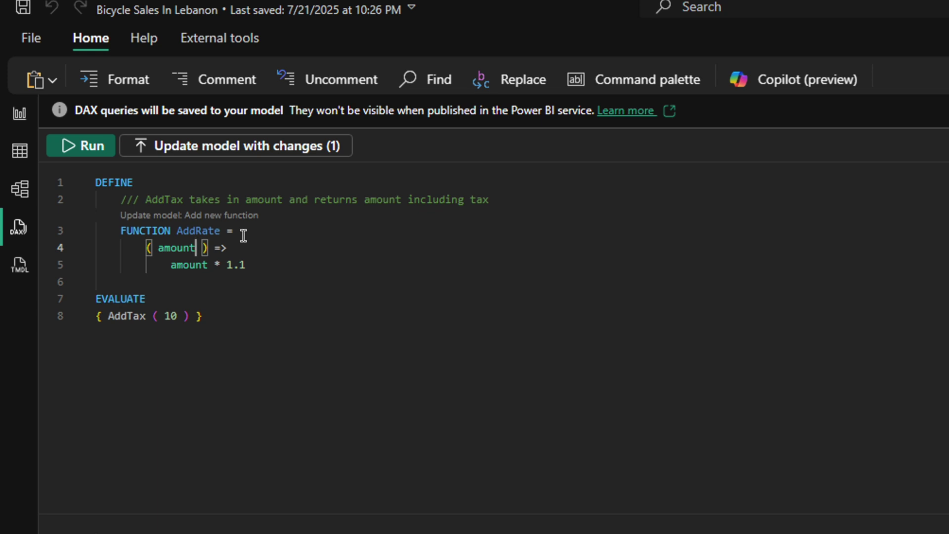
Replace '* 1.1' with '/ [Rate]' in the function body
left_click(207, 264)
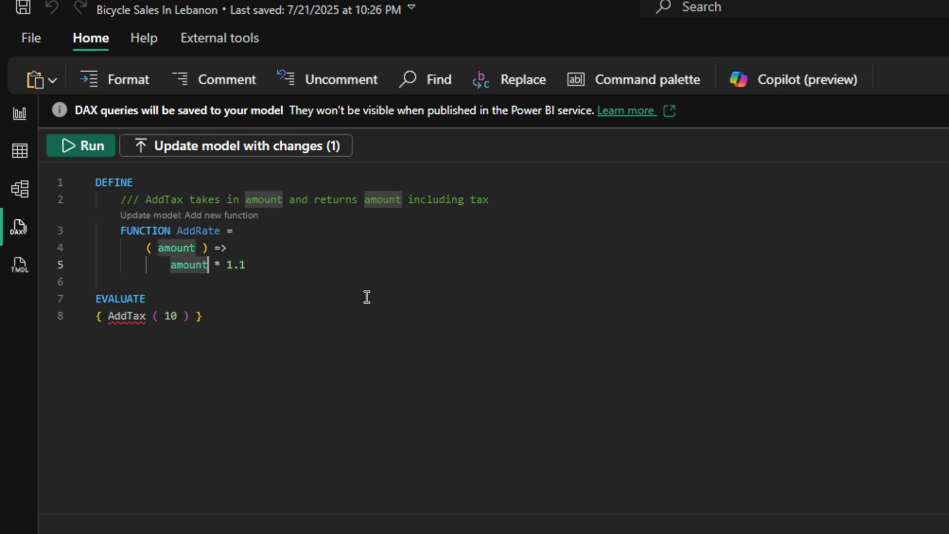
key("Right")
key("Left")
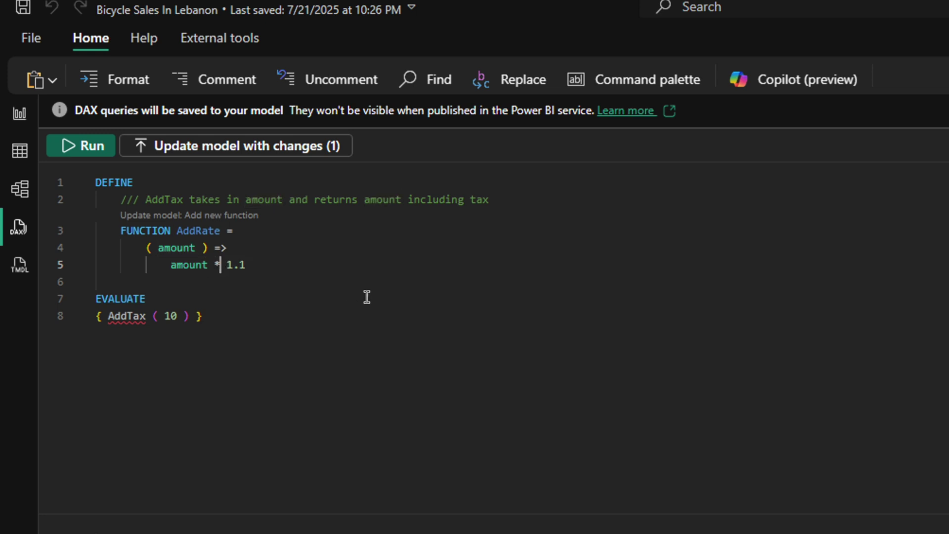
key("BackSpace")
type("/")
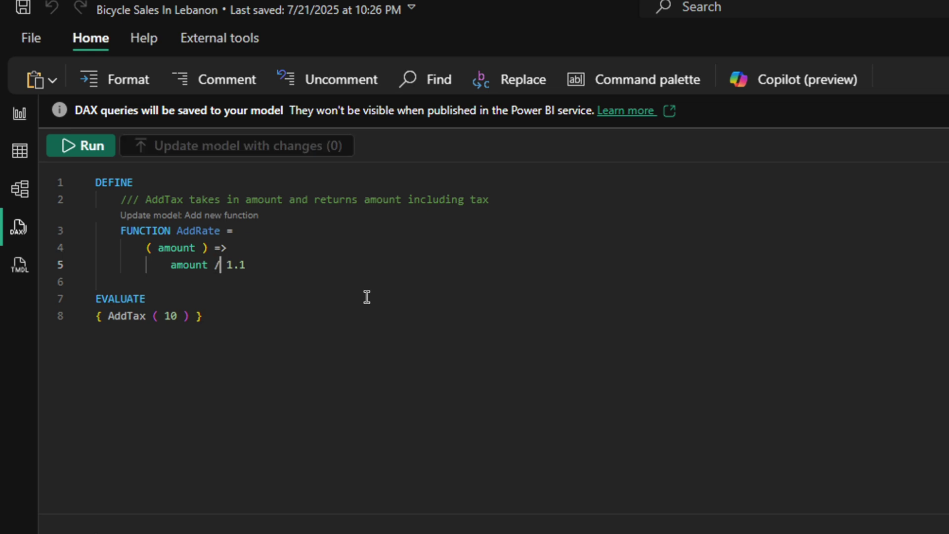
key("Delete")
key("Delete")
key("Delete")
key("Delete")
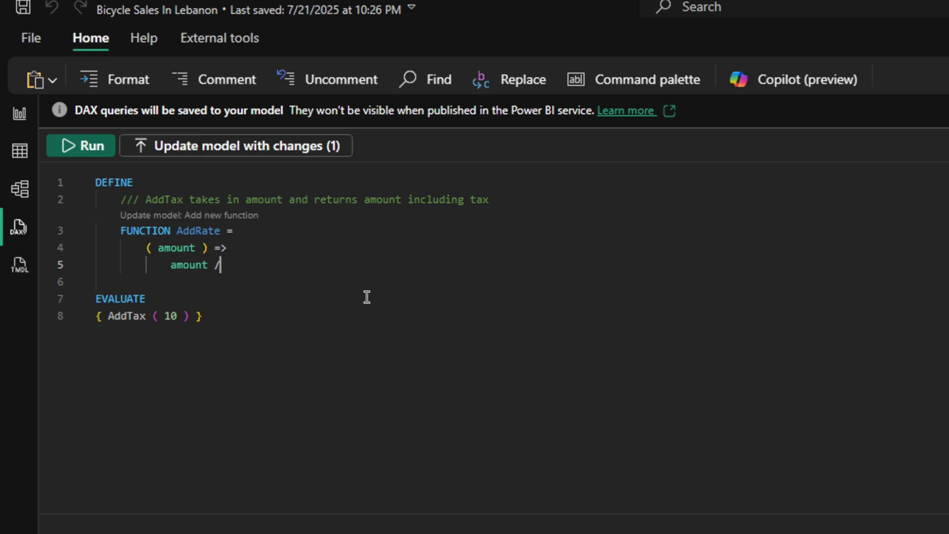
type("Rate")
key("Tab")
Change the EVALUATE call to AddRate(10) and run it, returning 10
left_click(144, 315)
key("BackSpace")
key("BackSpace")
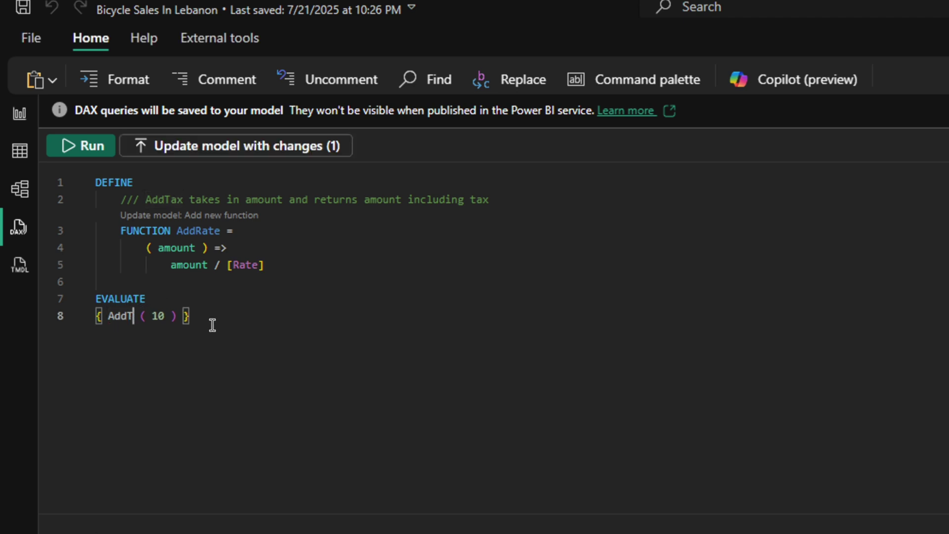
key("BackSpace")
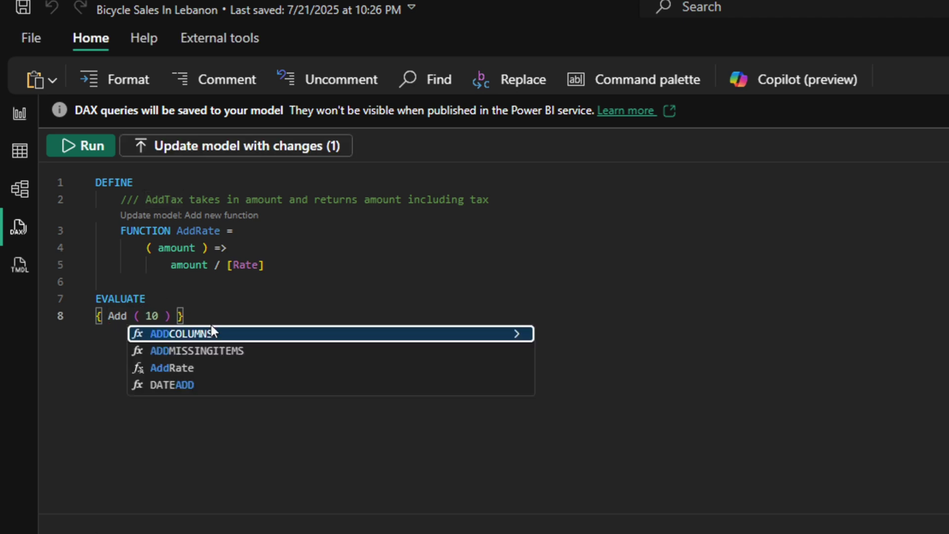
type("Rate")
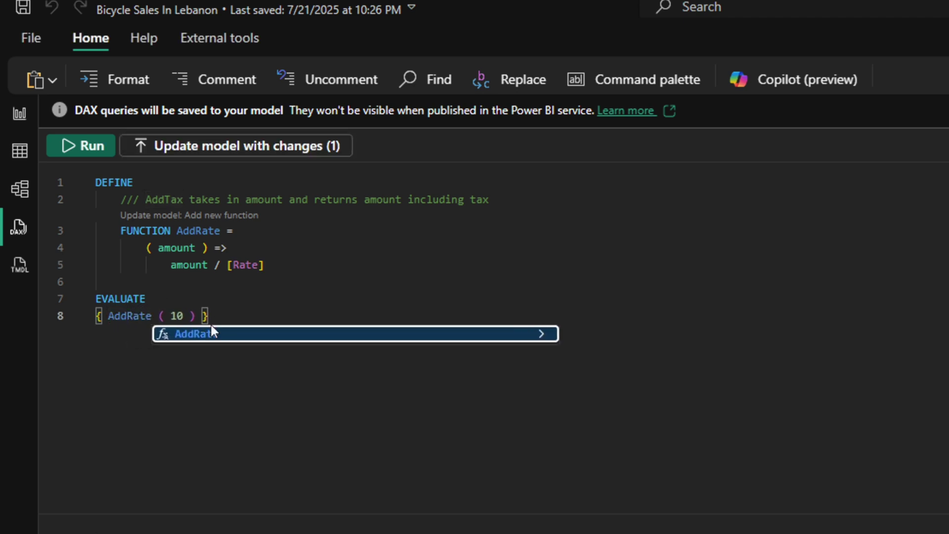
left_click(195, 345)
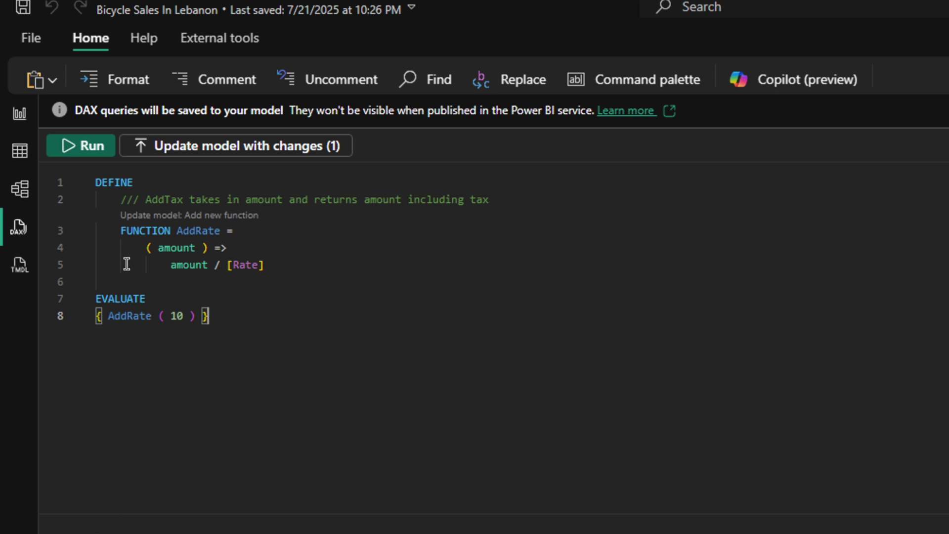
left_click(91, 145)
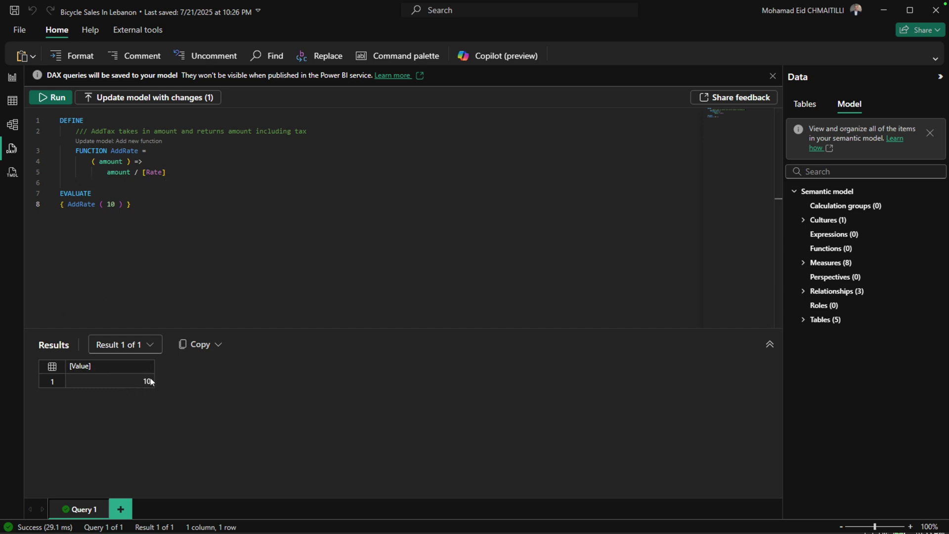
Temporarily use 1.1 as the divisor and rerun the query
left_click(173, 171)
key("BackSpace")
key("BackSpace")
key("BackSpace")
key("BackSpace")
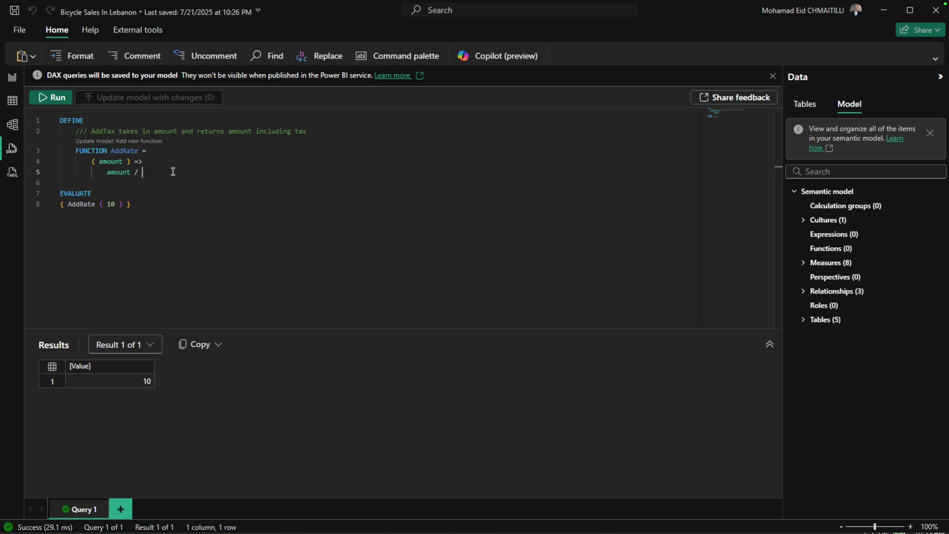
type("1.1")
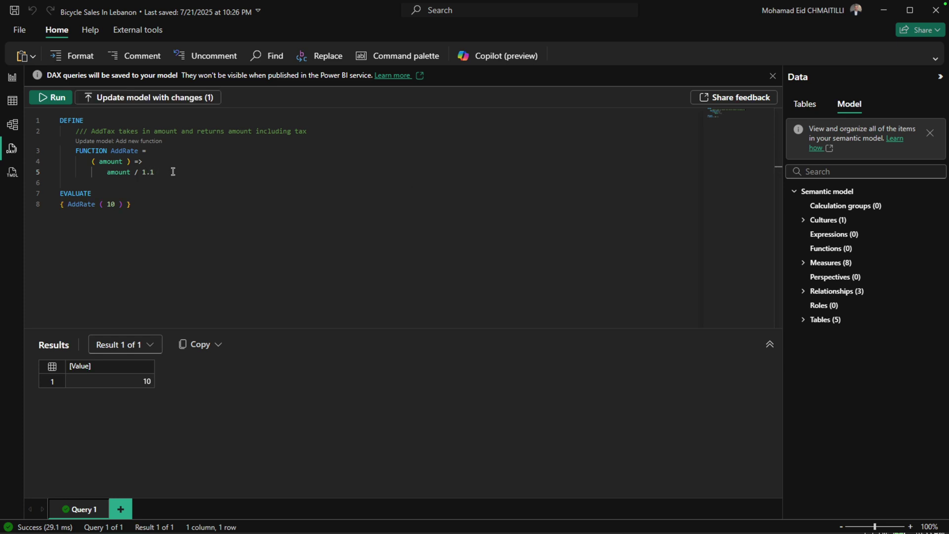
left_click(52, 97)
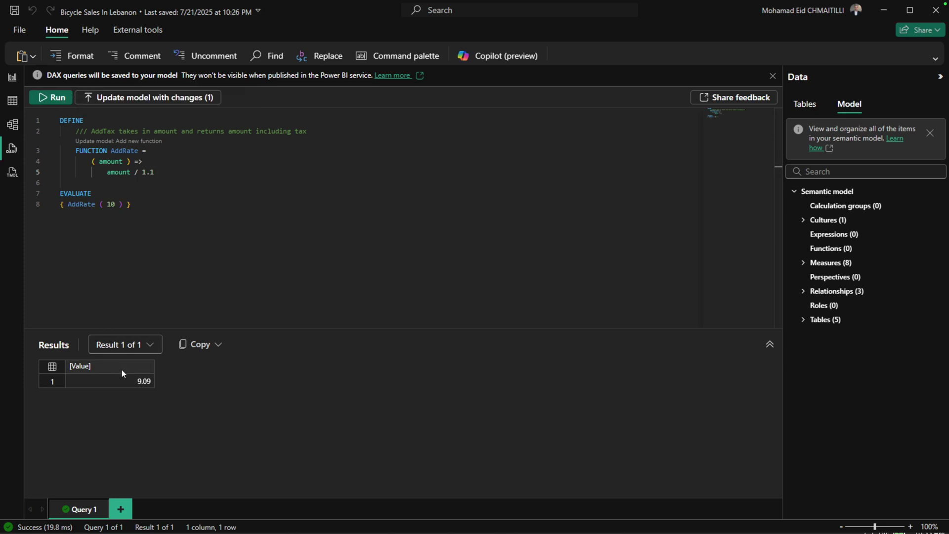
Replace the 1.1 divisor with the [Rate] measure, so AddRate(10) gives 9.09
double_click(167, 172)
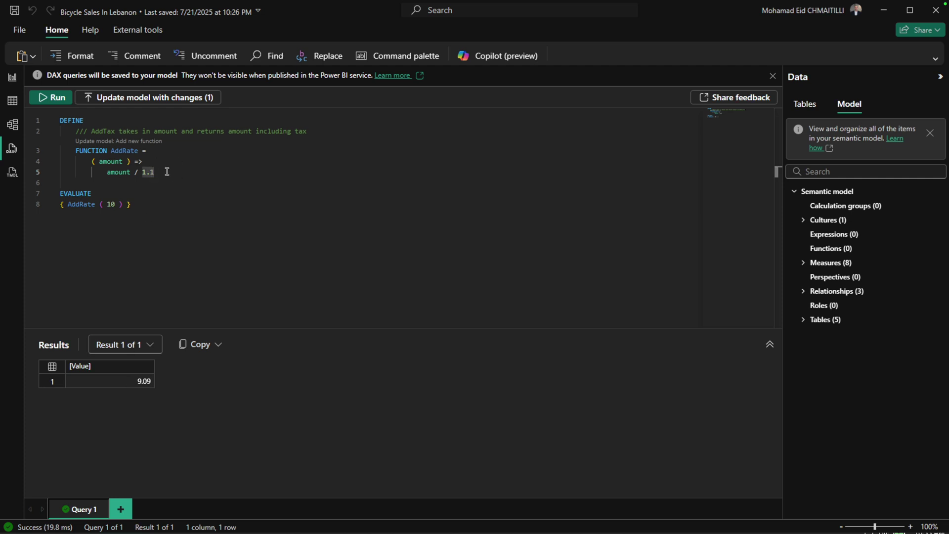
key("BackSpace")
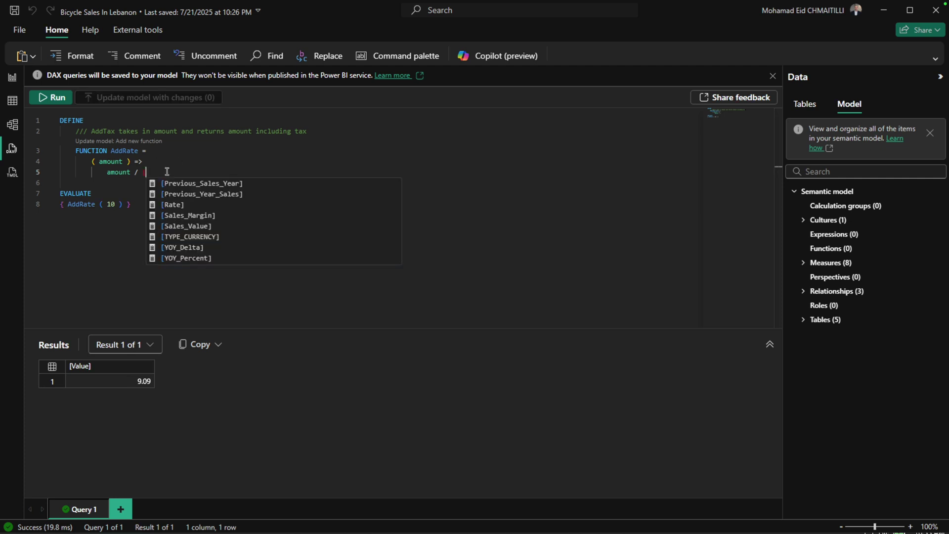
type("(")
type("Rate")
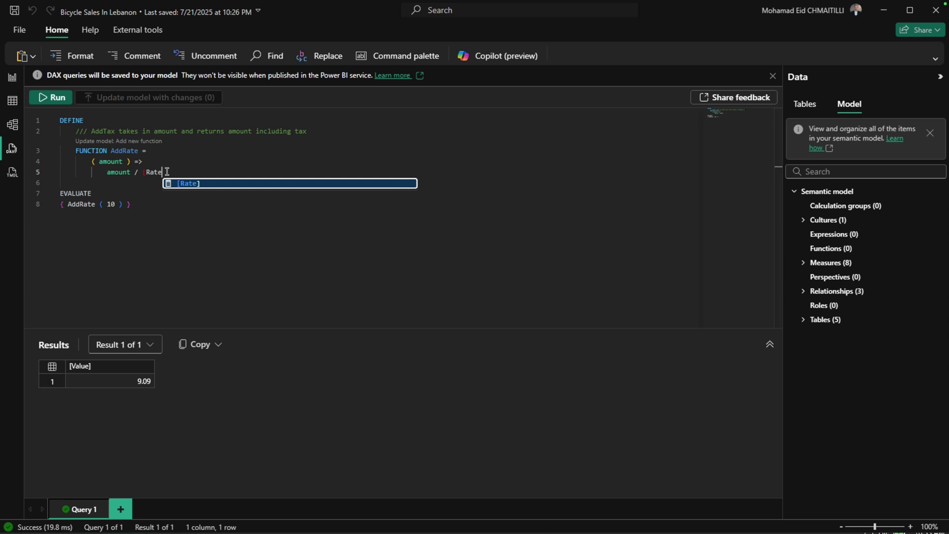
key("Tab")
key("Return")
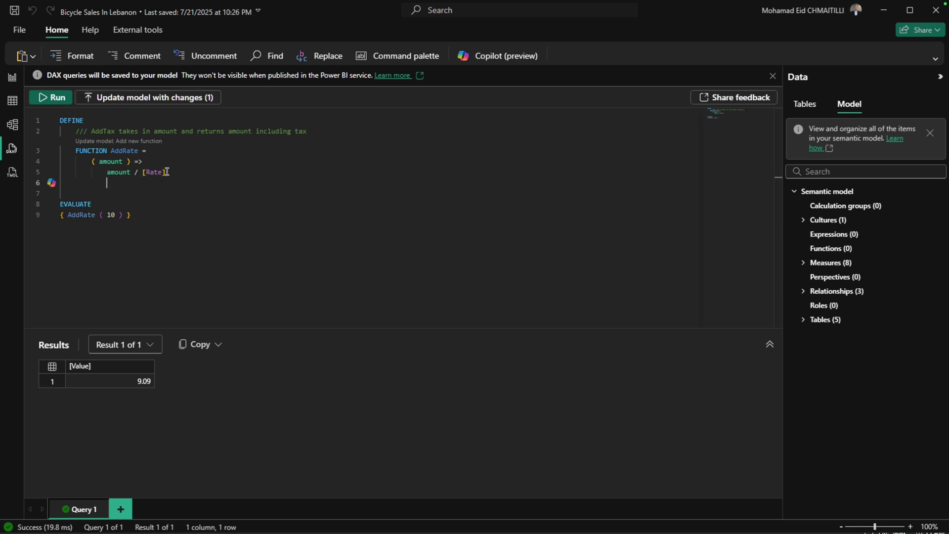
key("BackSpace")
key("BackSpace")
key("BackSpace")
key("BackSpace")
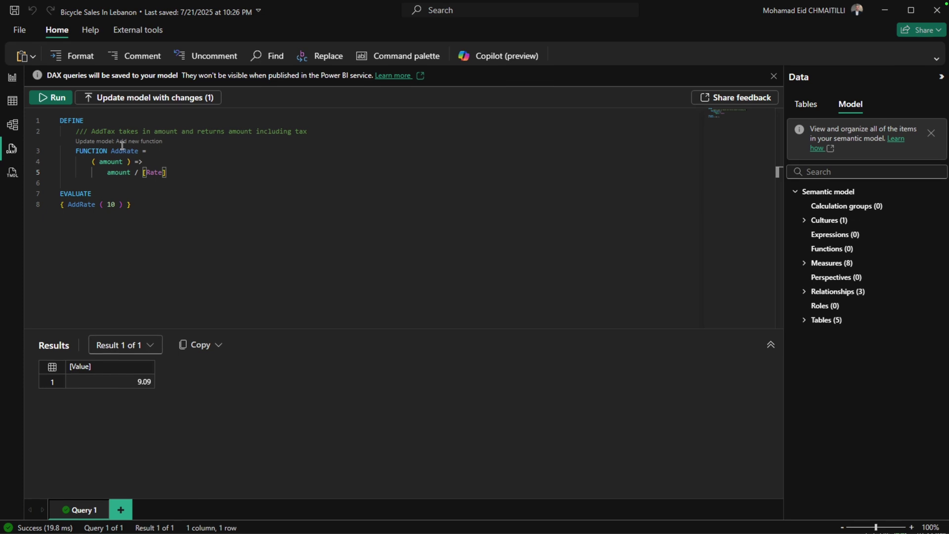
Commit AddRate to the semantic model via 'Update model: Add new function'
left_click(104, 141)
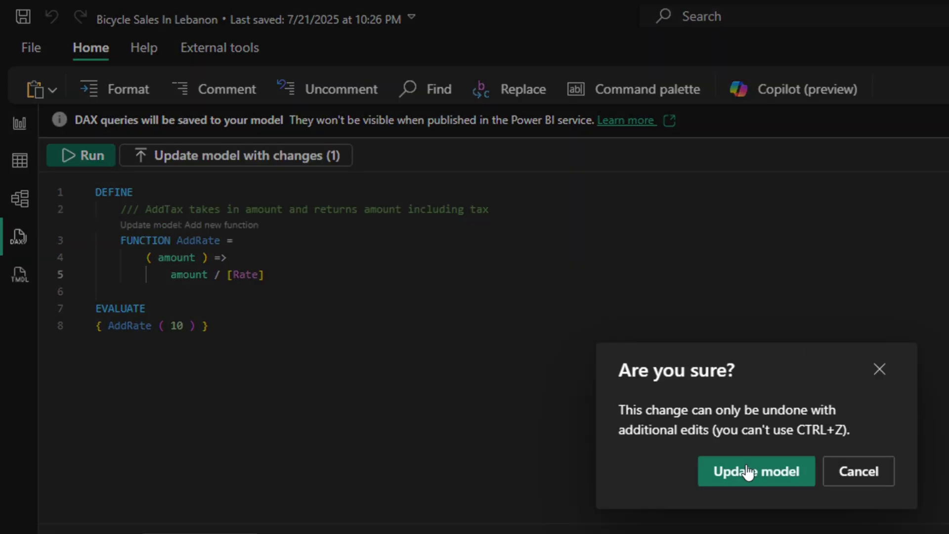
left_click(872, 472)
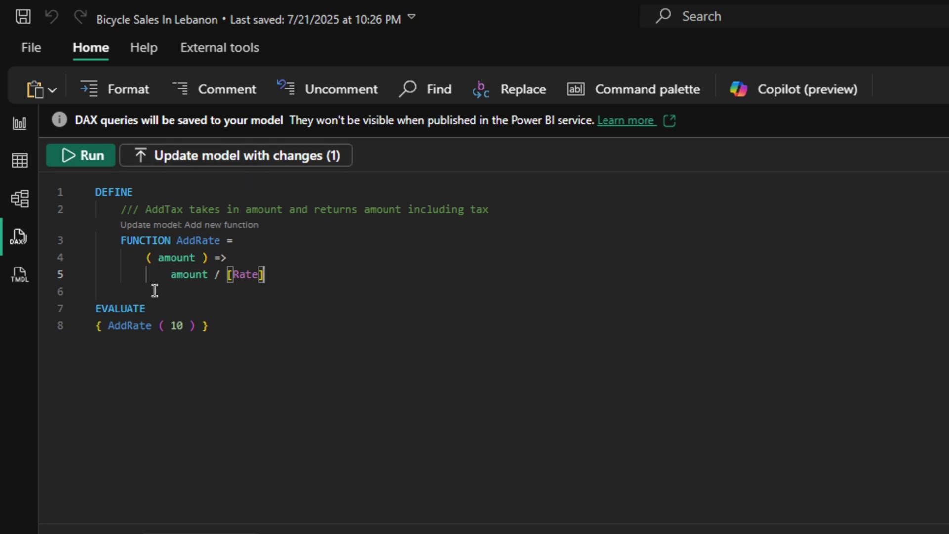
left_click(162, 230)
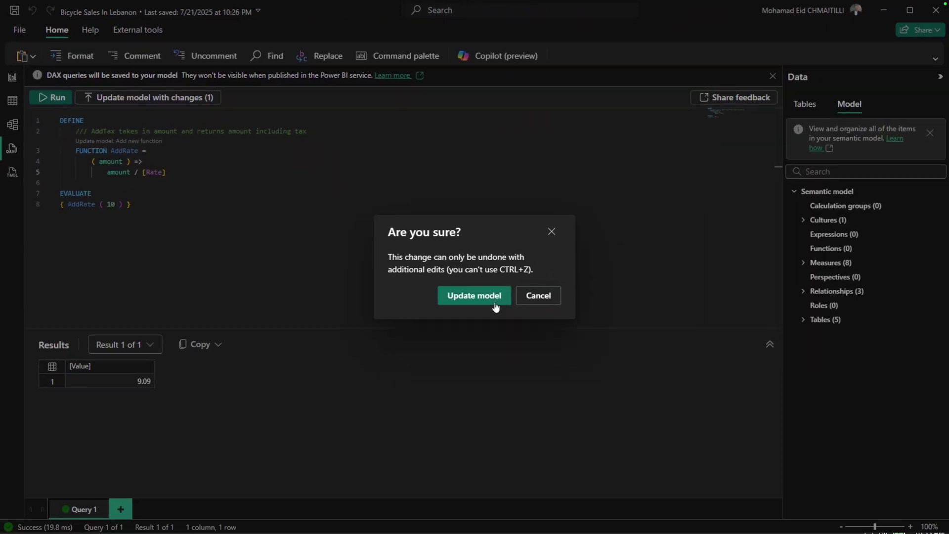
left_click(491, 298)
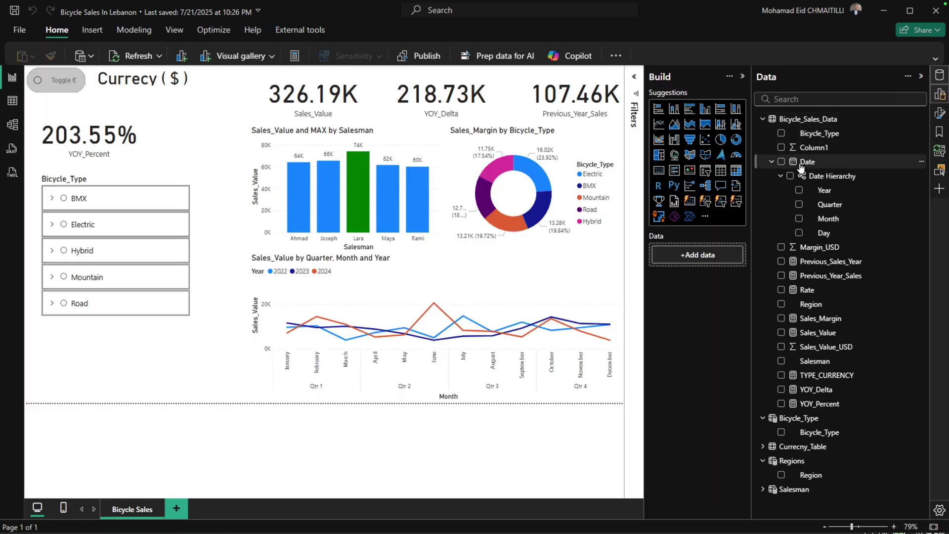
Add the measure Value with Rate = AddRate([Sales_Value]) to Bicycle_Sales_Data
left_click(11, 104)
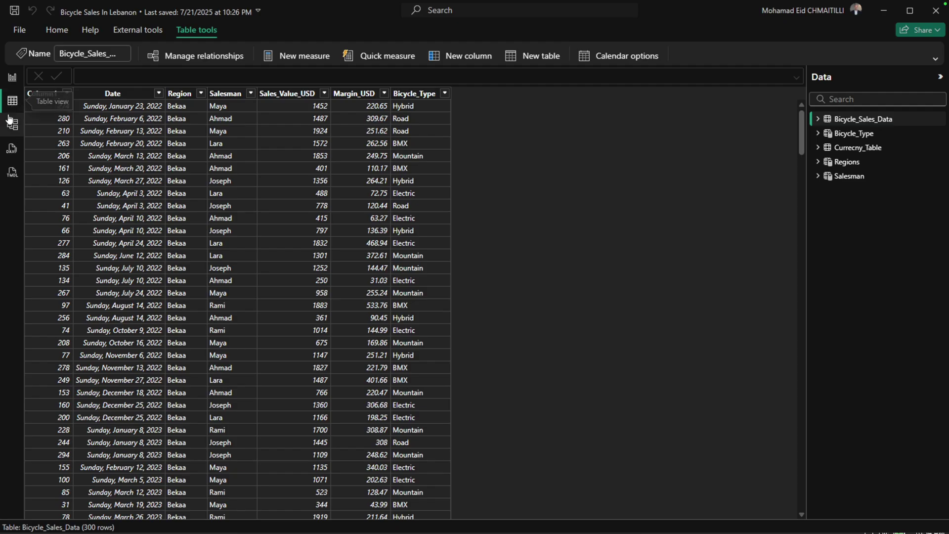
left_click(12, 77)
left_click(918, 121)
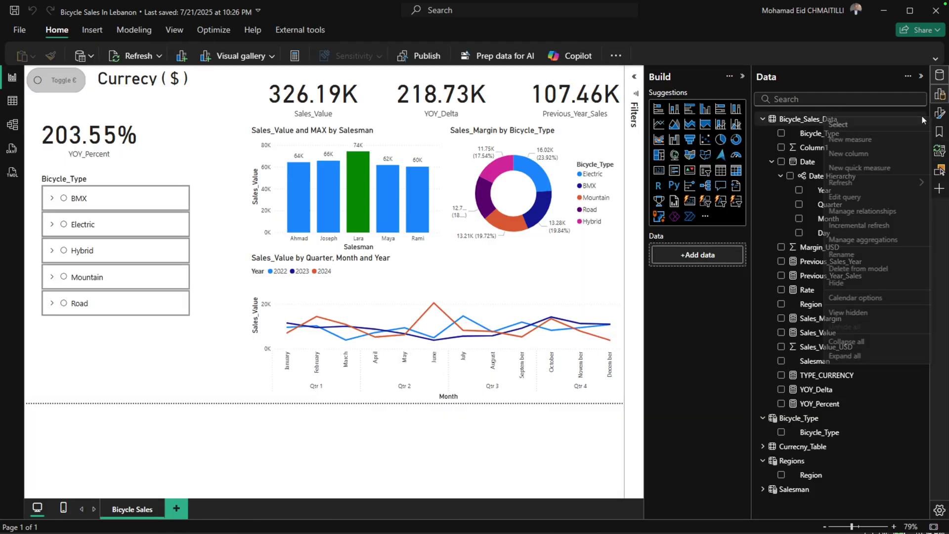
left_click(851, 127)
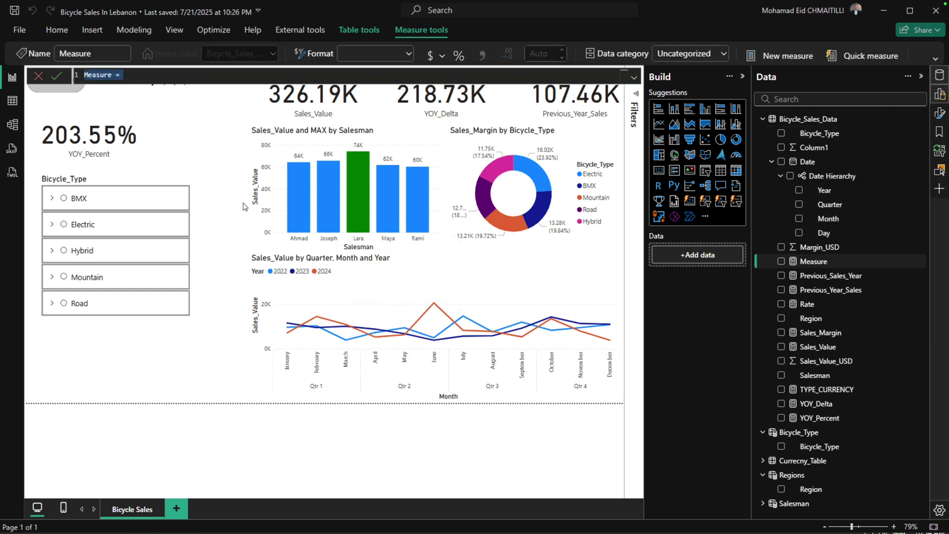
type("Value with ")
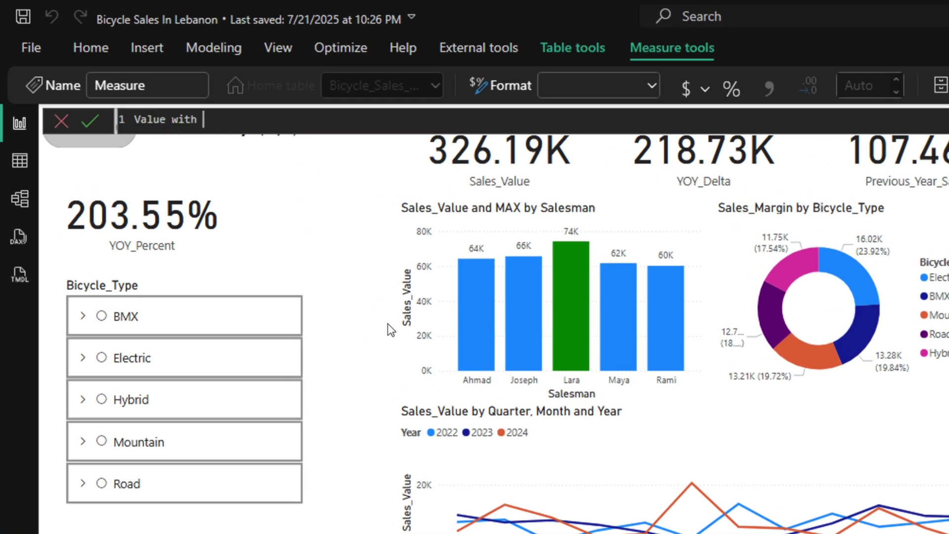
type("Rate ")
type("=")
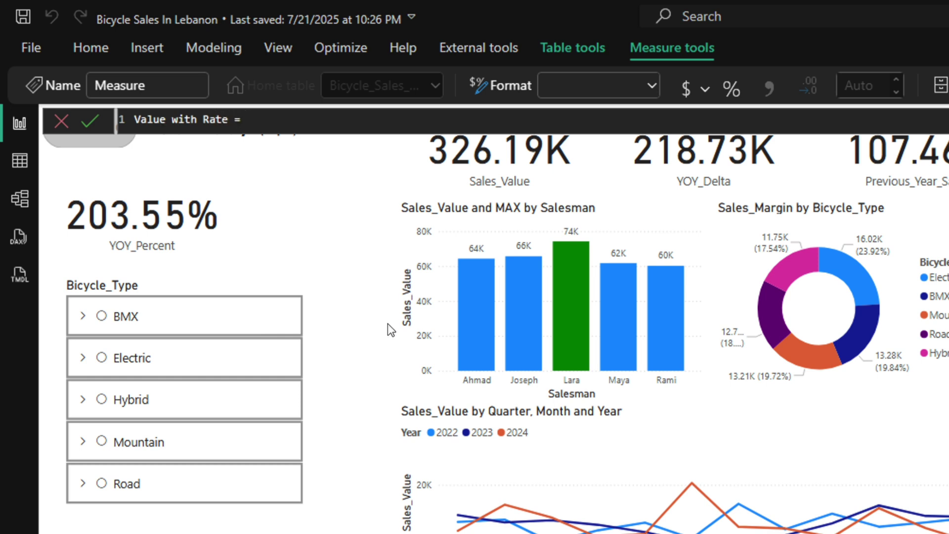
type(" ad")
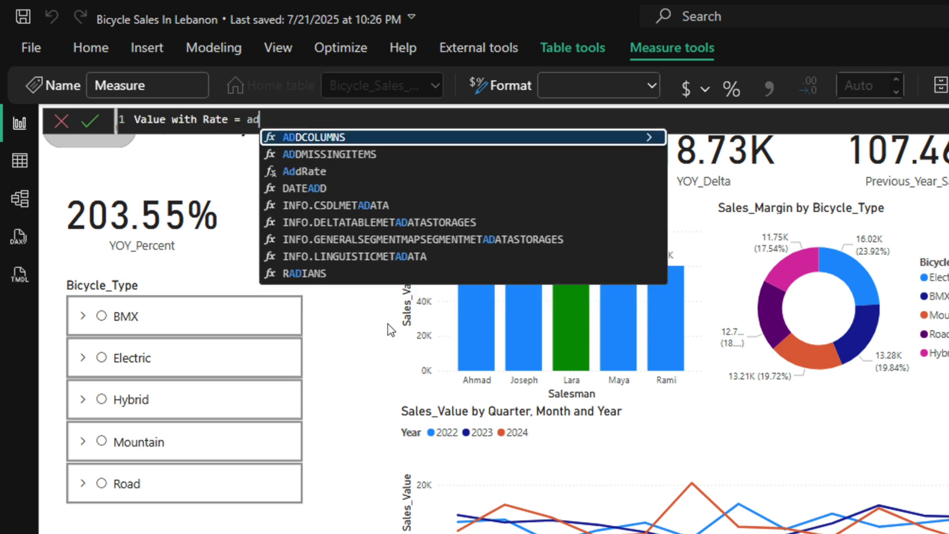
type("d")
key("Down")
key("Down")
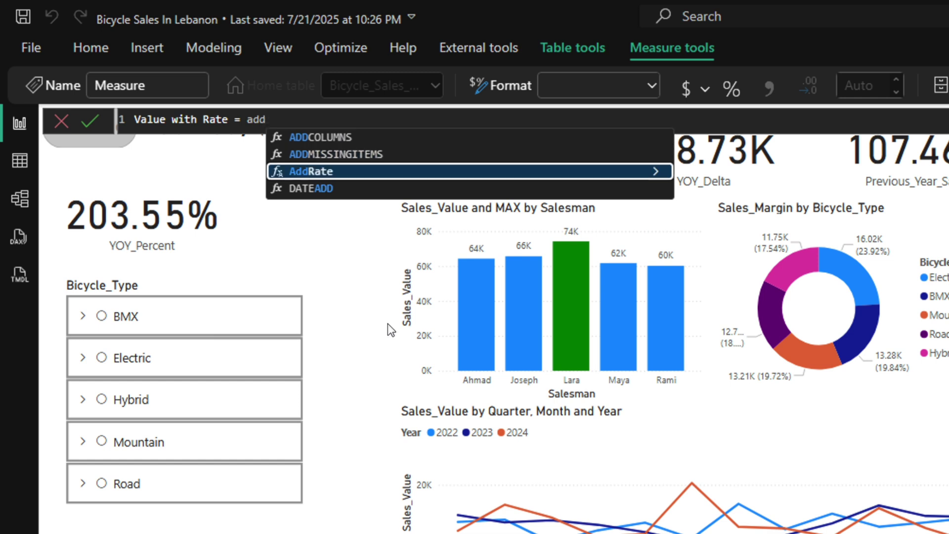
key("Tab")
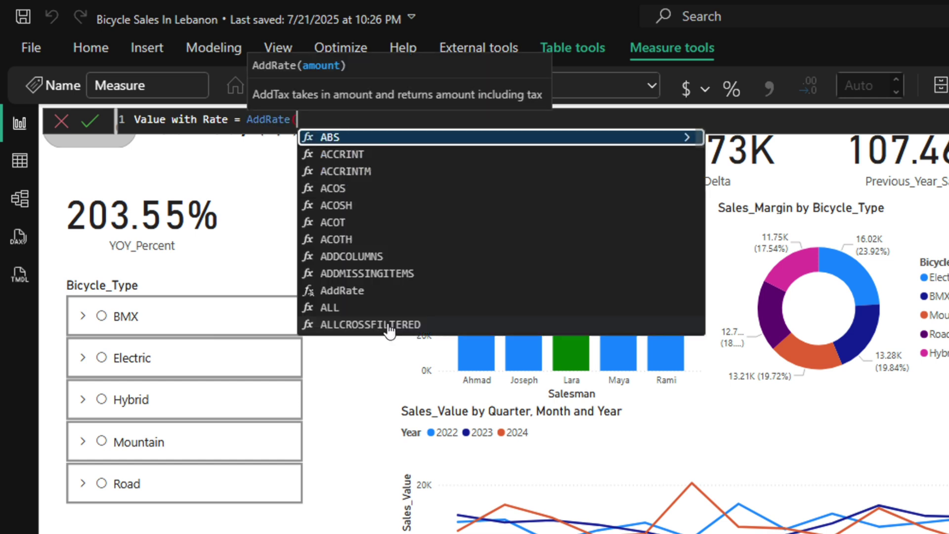
type("sal")
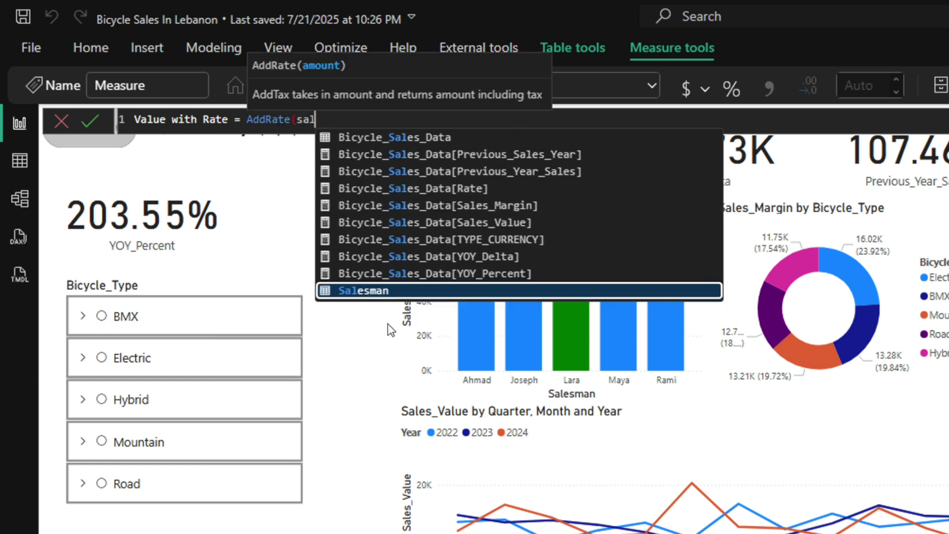
type("es_Va")
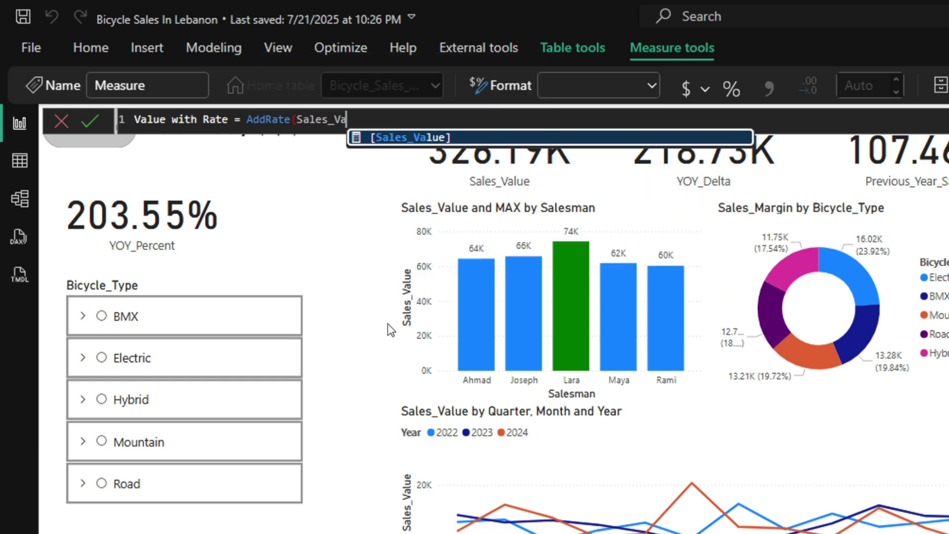
type("l")
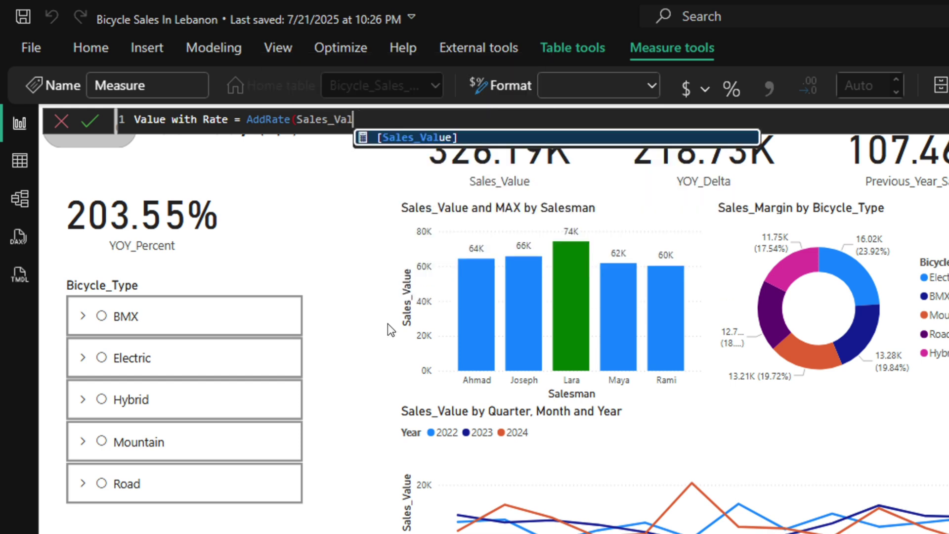
key("Tab")
type(")")
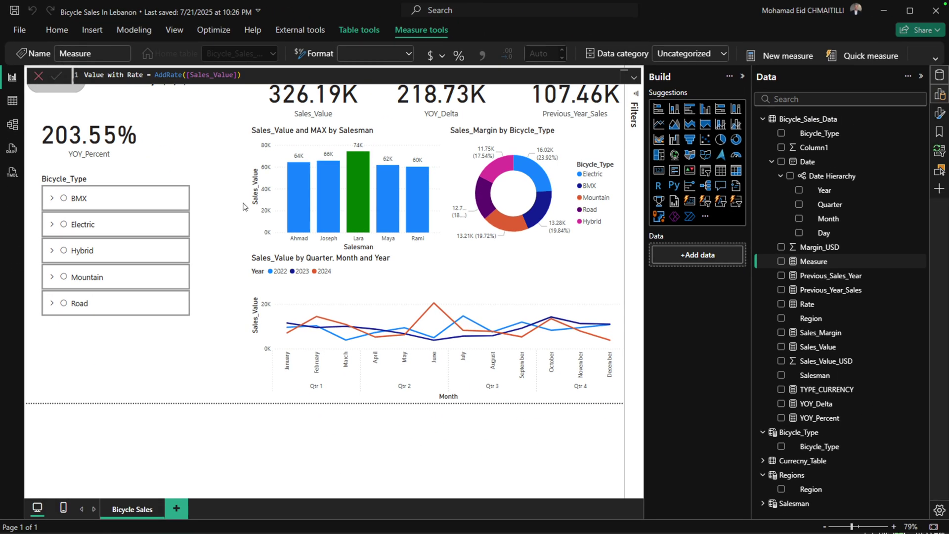
key("Return")
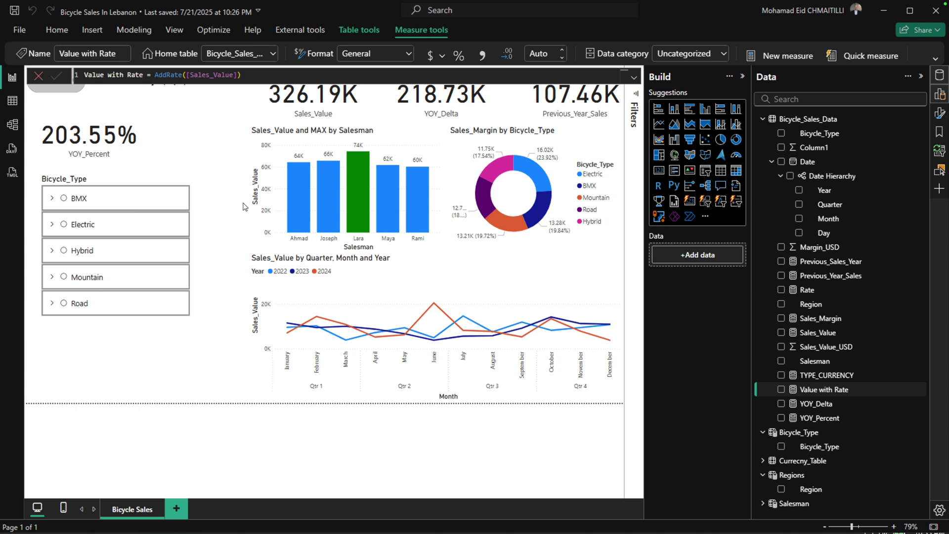
mouse_move(824, 389)
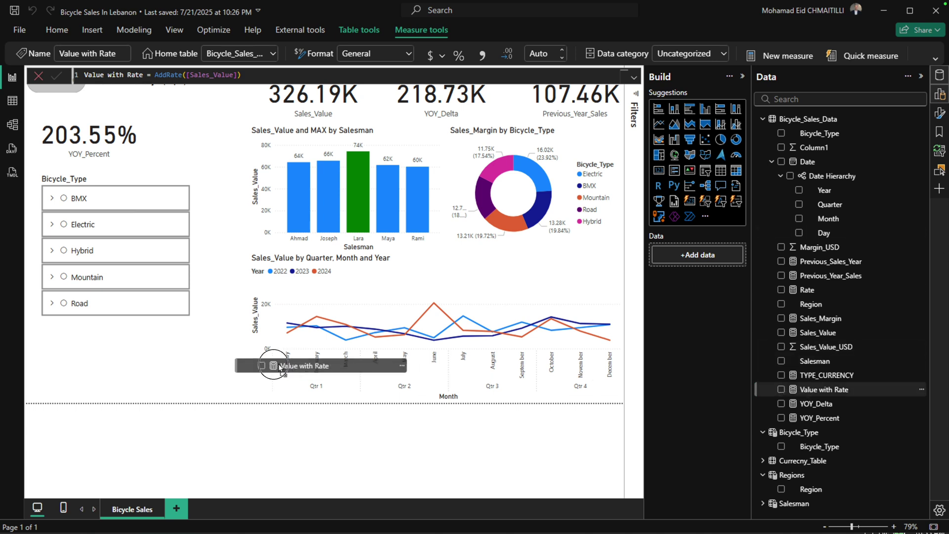
Place Value with Rate on the report page as a card
mouse_move(797, 390)
left_mouse_down()
mouse_move(149, 377)
mouse_move(94, 307)
left_mouse_up()
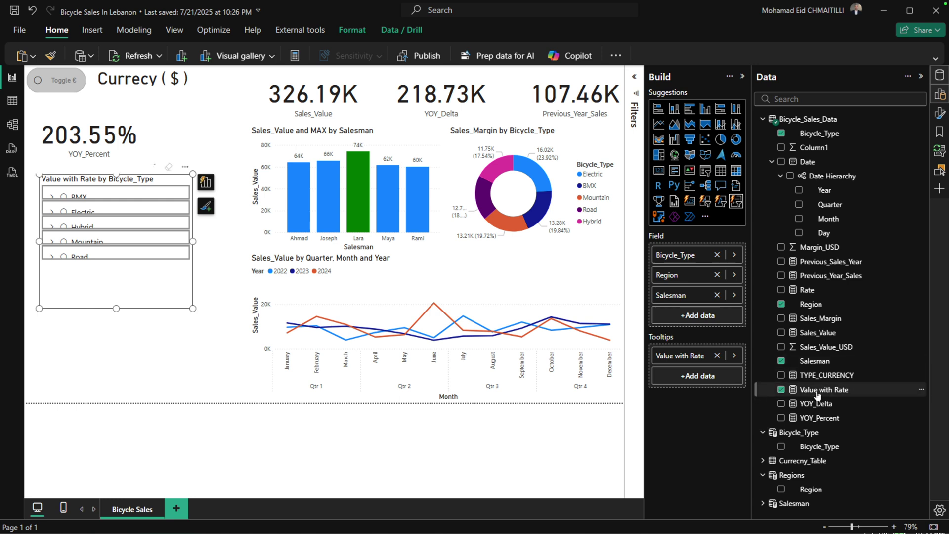
left_click_drag(817, 394, 165, 382)
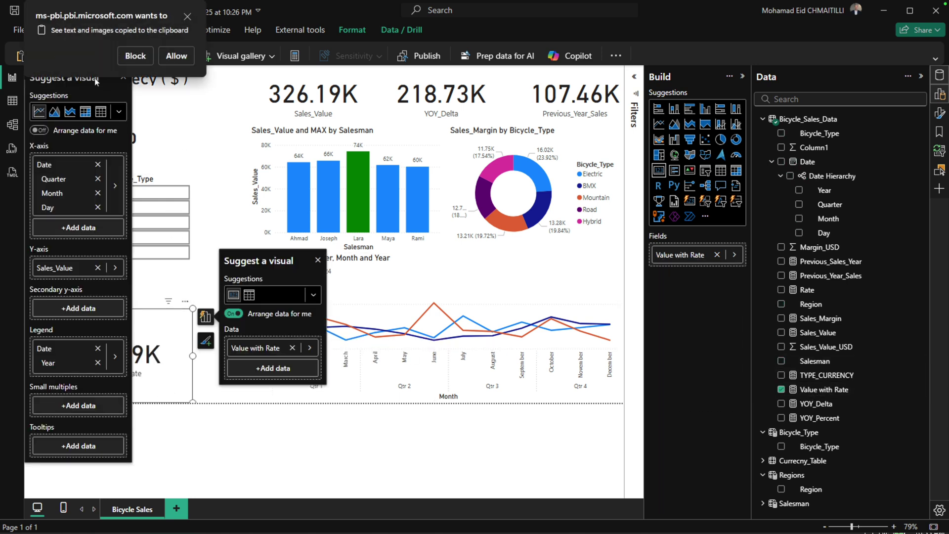
left_click(176, 56)
left_click(185, 167)
key("Escape")
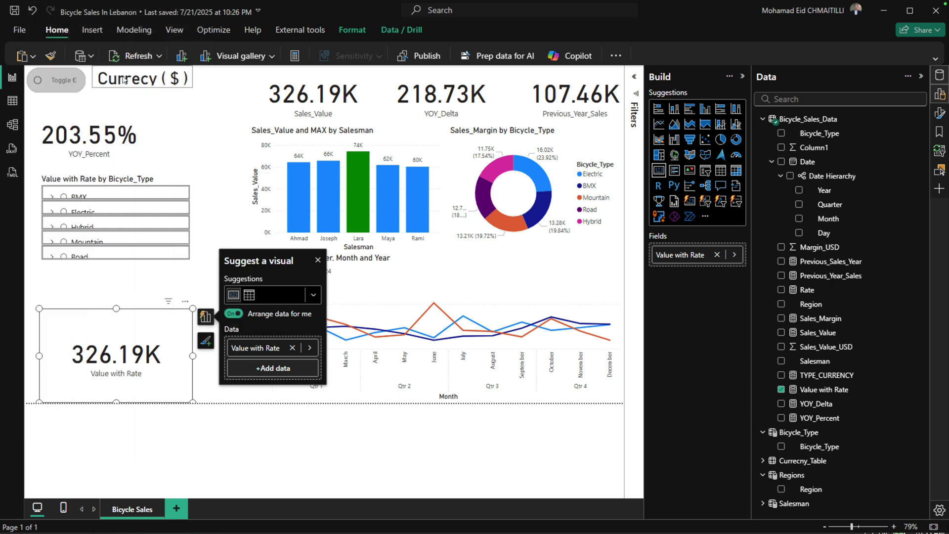
Shorten the Bicycle_Type slicer and toggle currency to €, making the card read 288.66K
left_click(122, 302)
left_click_drag(117, 307, 117, 271)
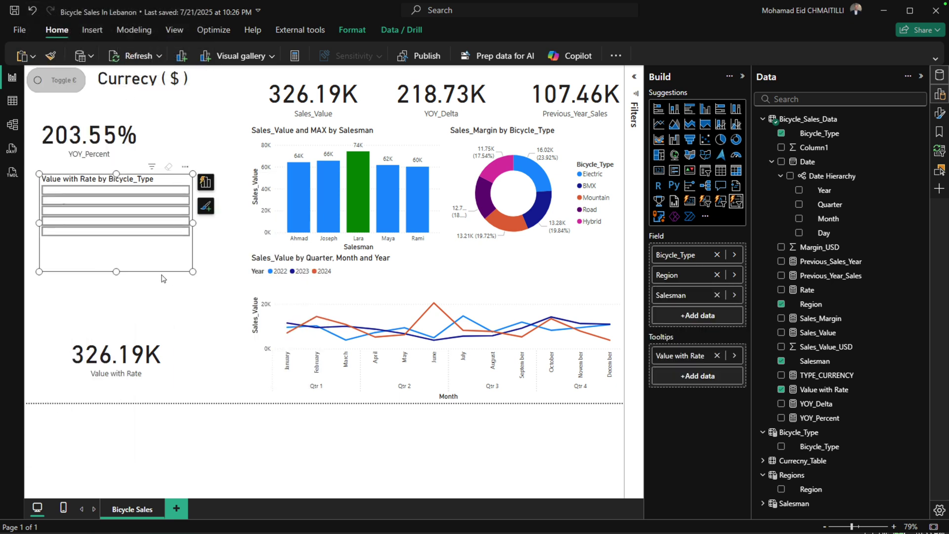
left_click(165, 348)
left_click(343, 110)
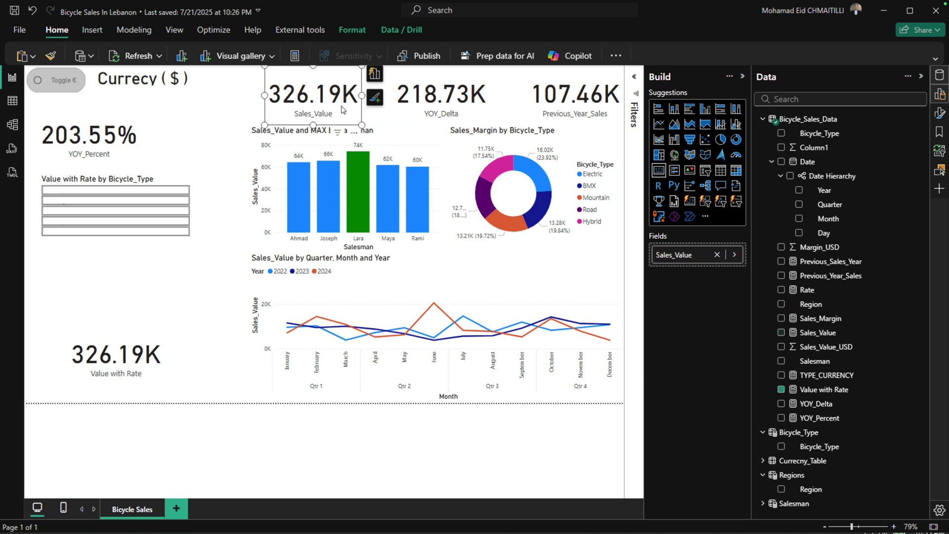
left_click(147, 324)
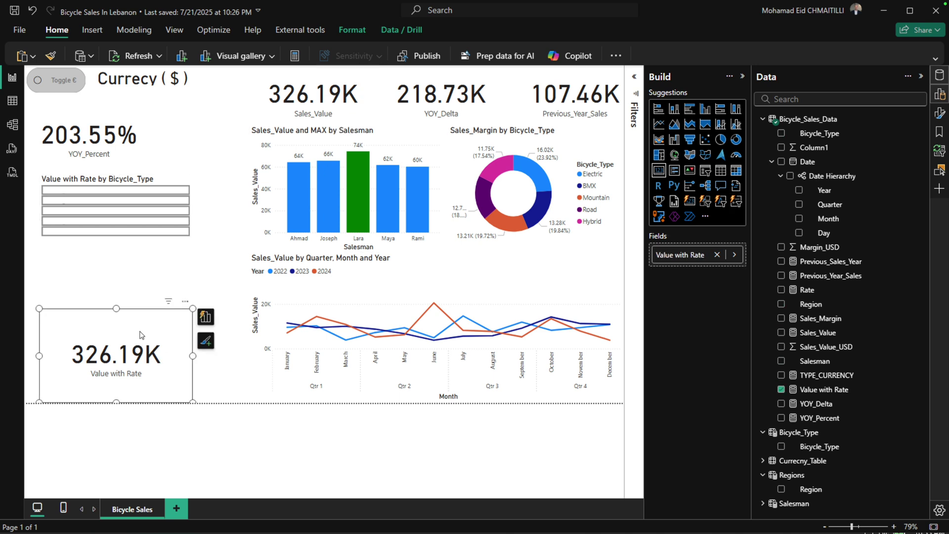
left_click(79, 82)
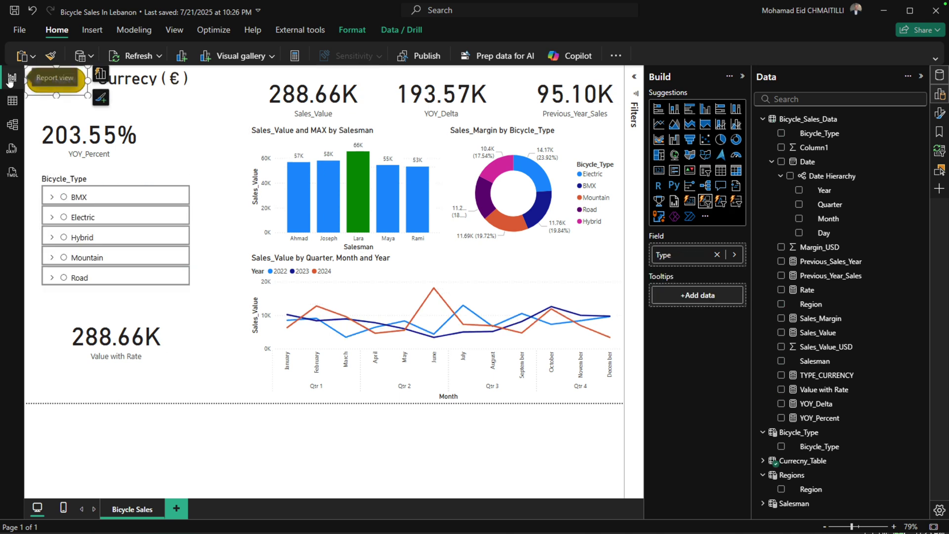
Switch the currency toggle back to dollars and review the Sales_Value and Value with Rate formulas
left_click(83, 84)
left_click(314, 99)
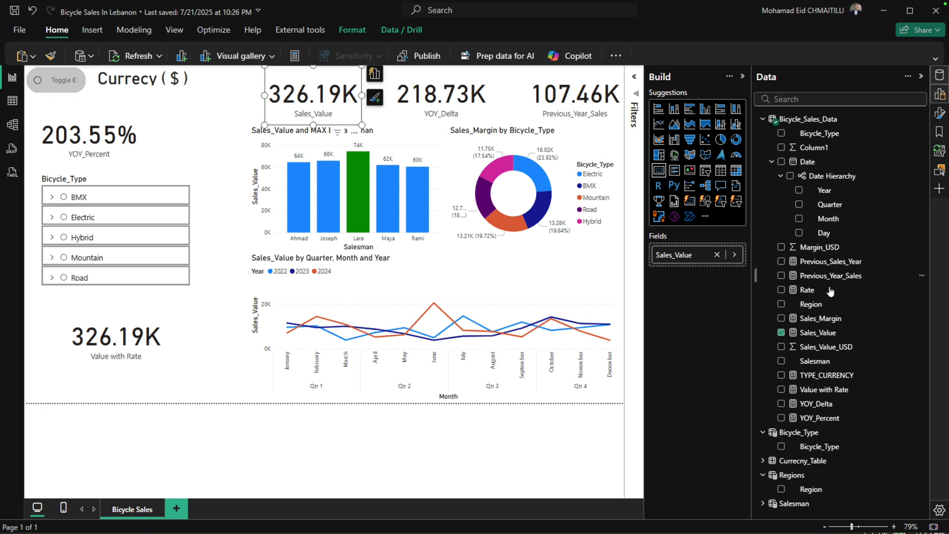
left_click(827, 333)
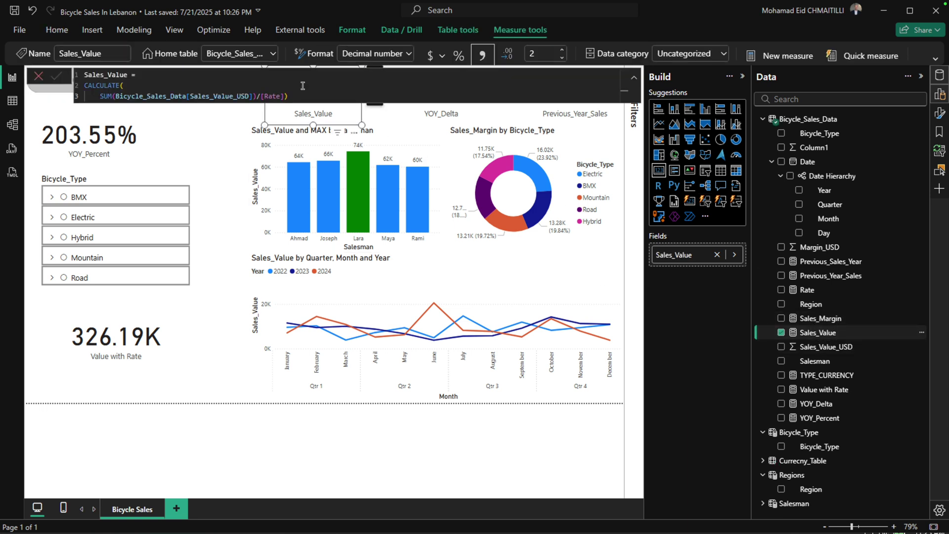
left_click(185, 327)
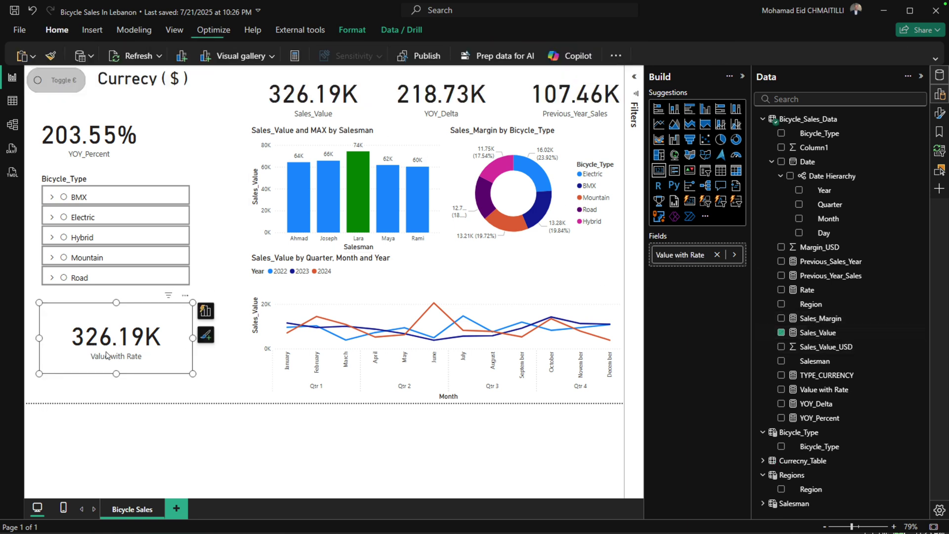
left_click(823, 390)
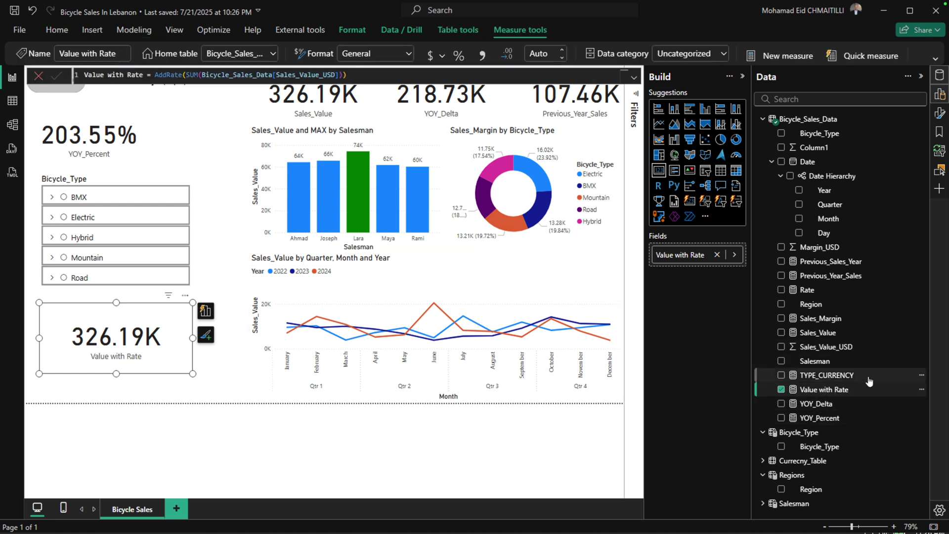
mouse_move(819, 247)
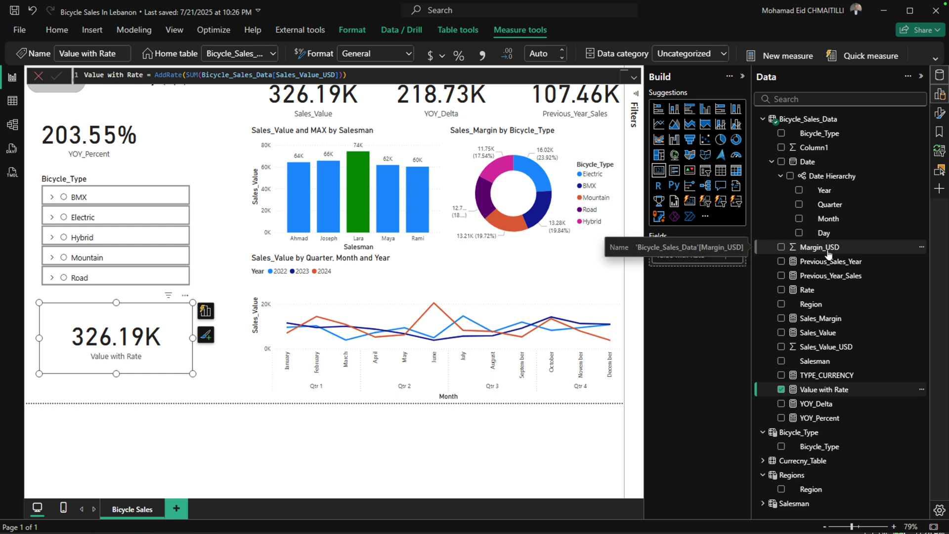
Review the Sales_Margin formula, then add a blank Page 1
left_click(829, 319)
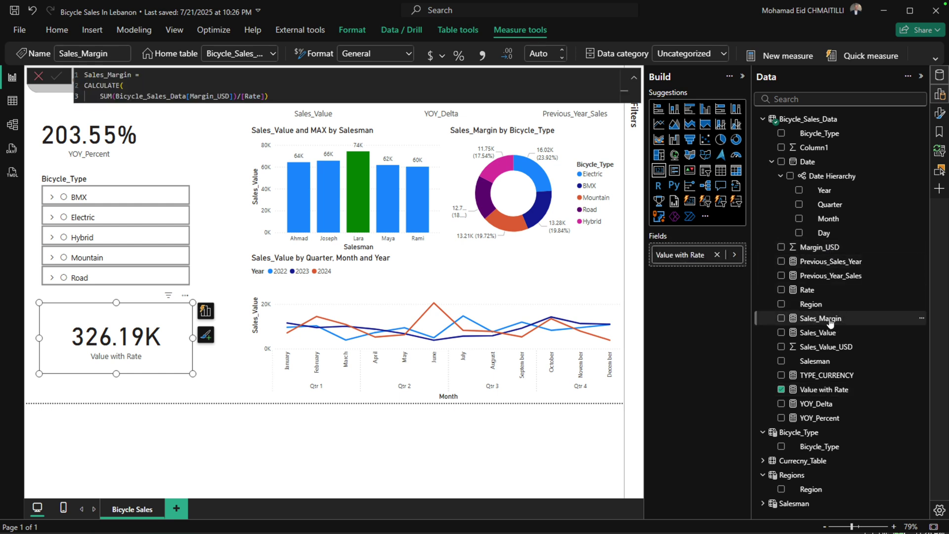
left_click(225, 255)
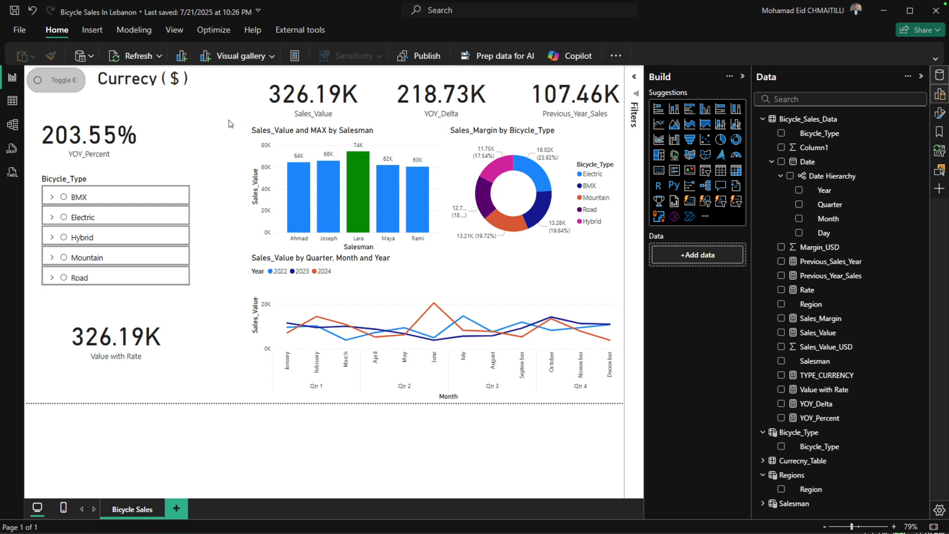
left_click(181, 509)
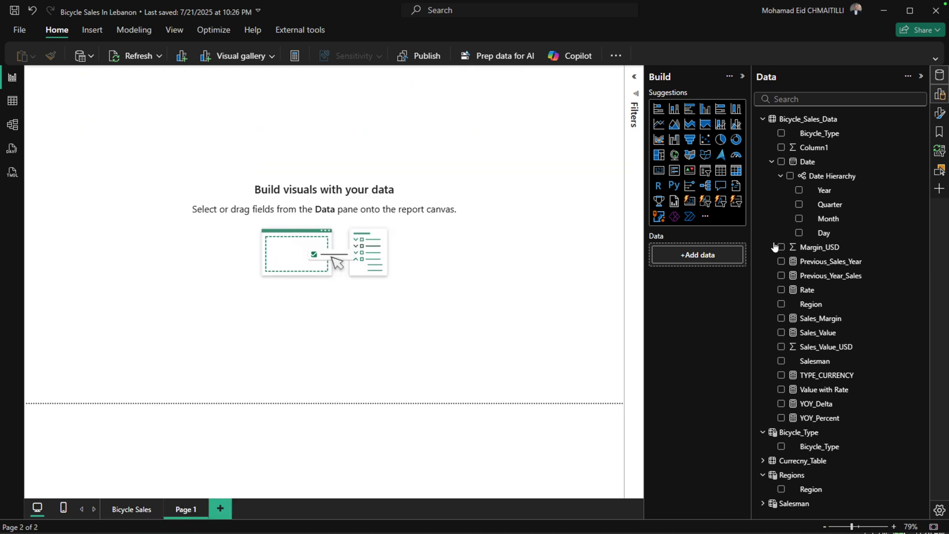
left_click(781, 318)
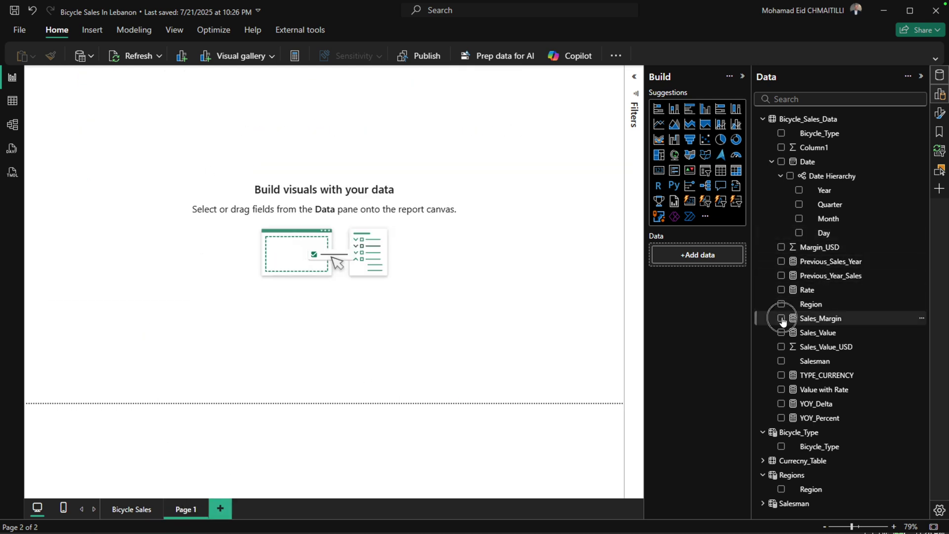
left_click(782, 333)
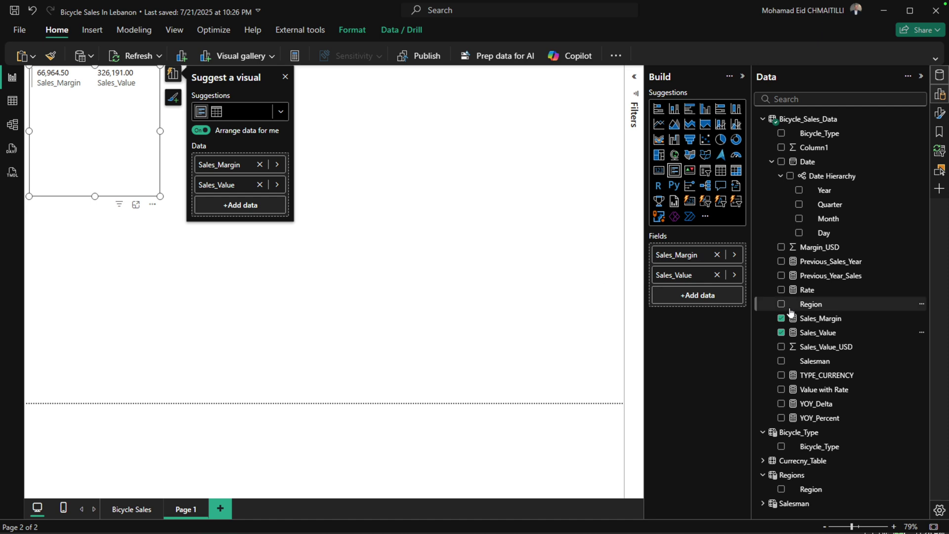
left_click_drag(134, 146, 352, 183)
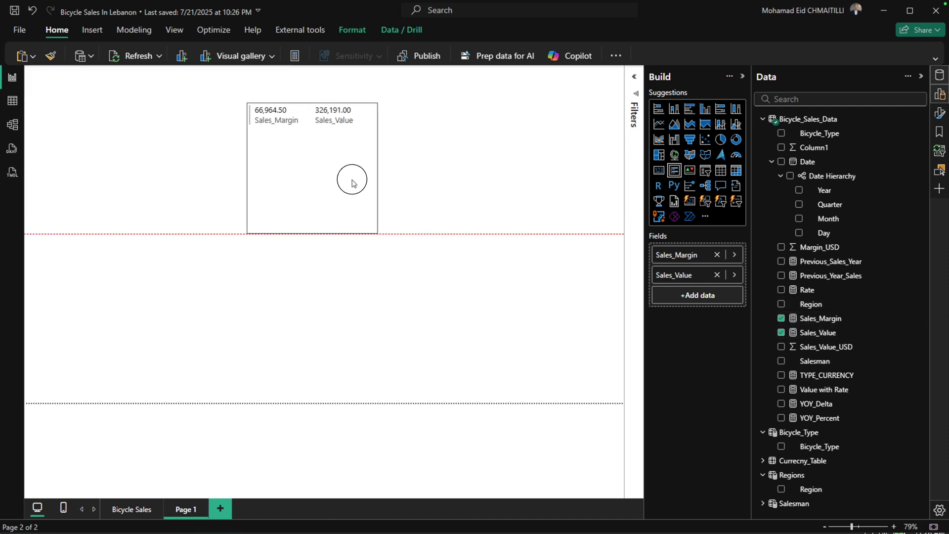
left_click_drag(313, 233, 315, 146)
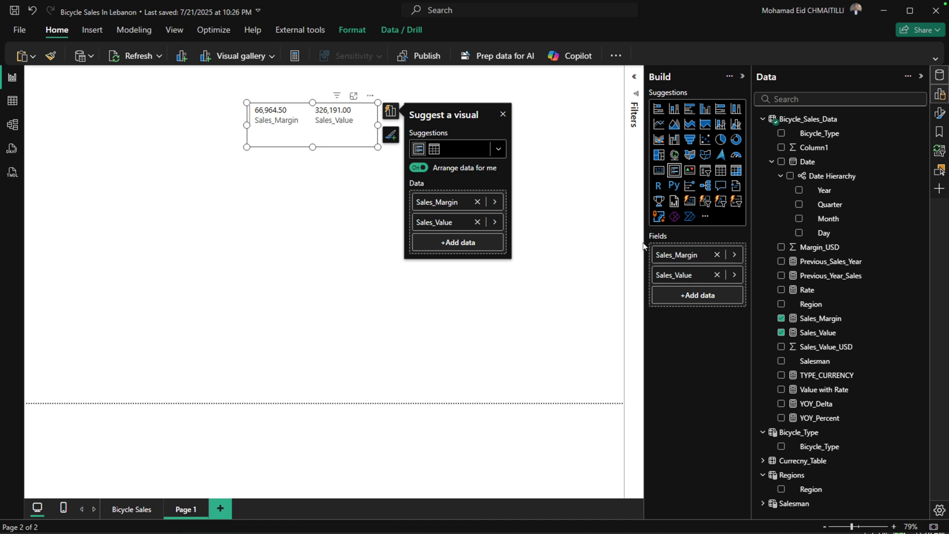
left_click(781, 333)
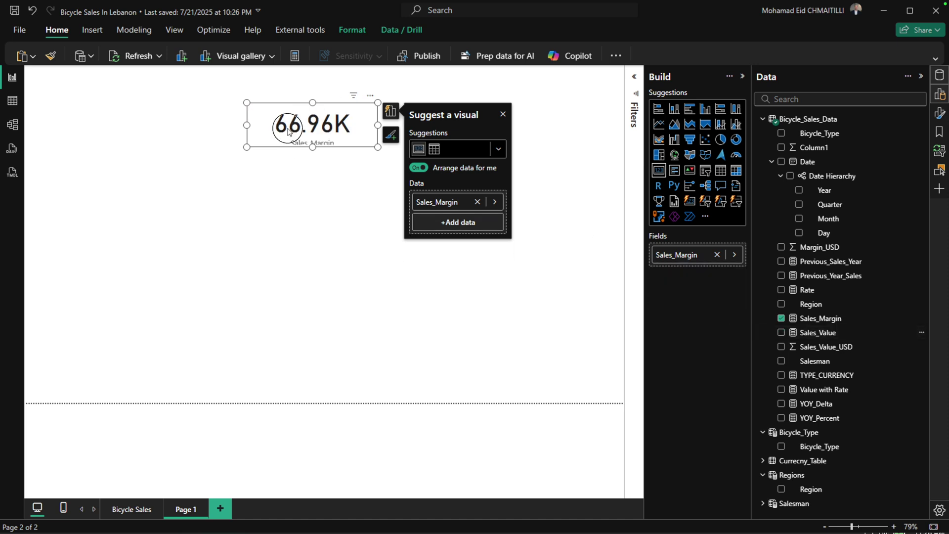
left_click_drag(324, 138, 200, 131)
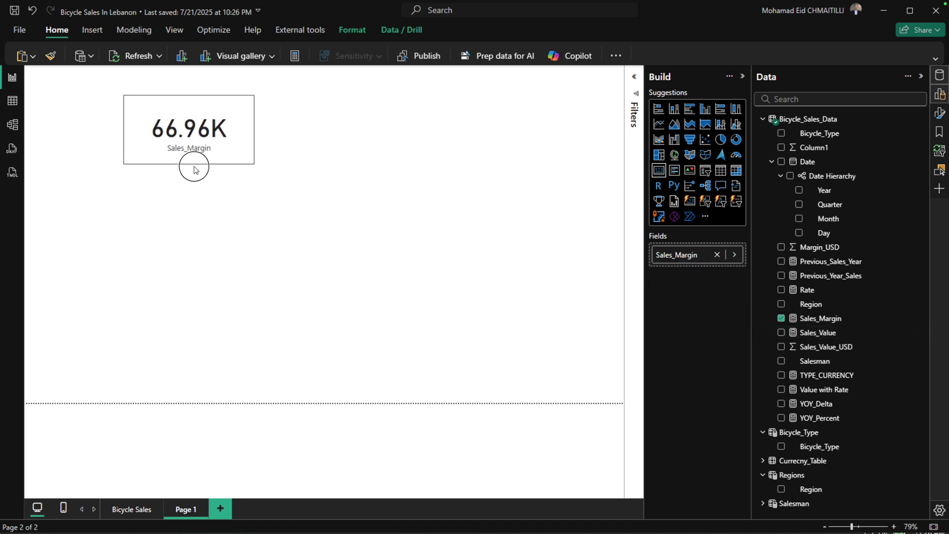
left_click(390, 157)
left_click(776, 333)
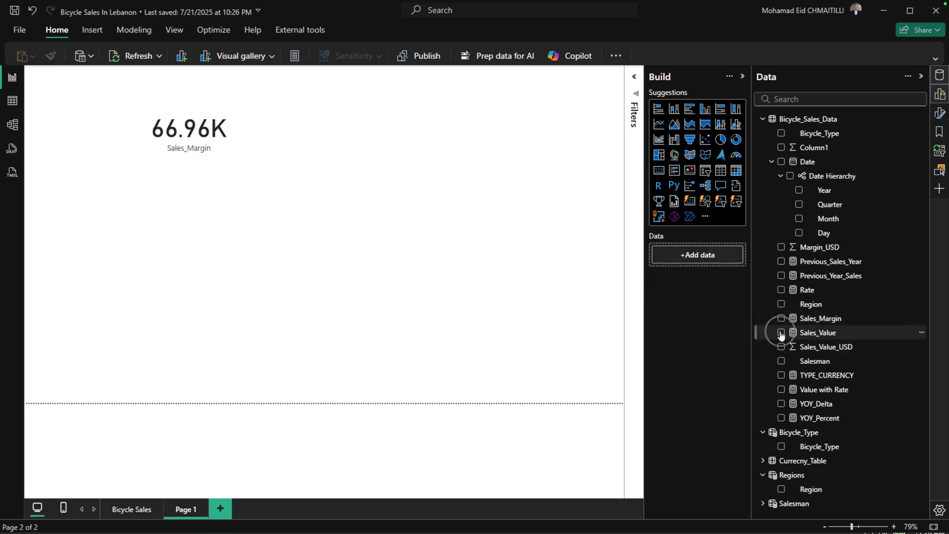
left_click_drag(142, 306, 82, 158)
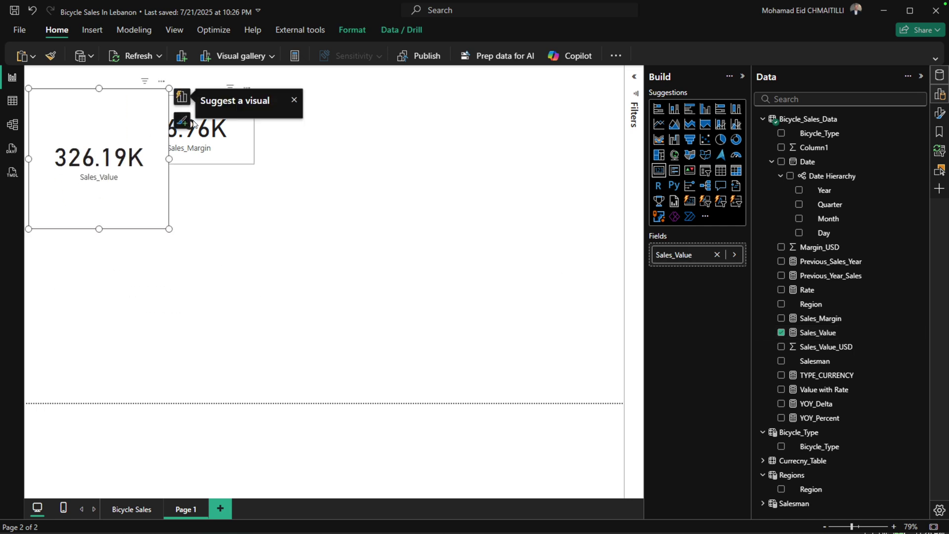
left_click(413, 154)
left_click_drag(207, 125, 431, 144)
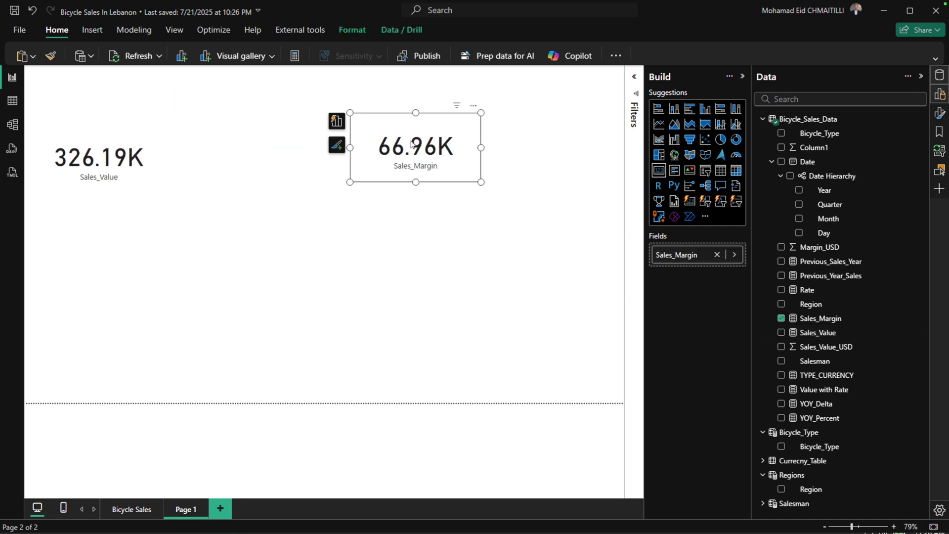
left_click_drag(90, 154, 197, 158)
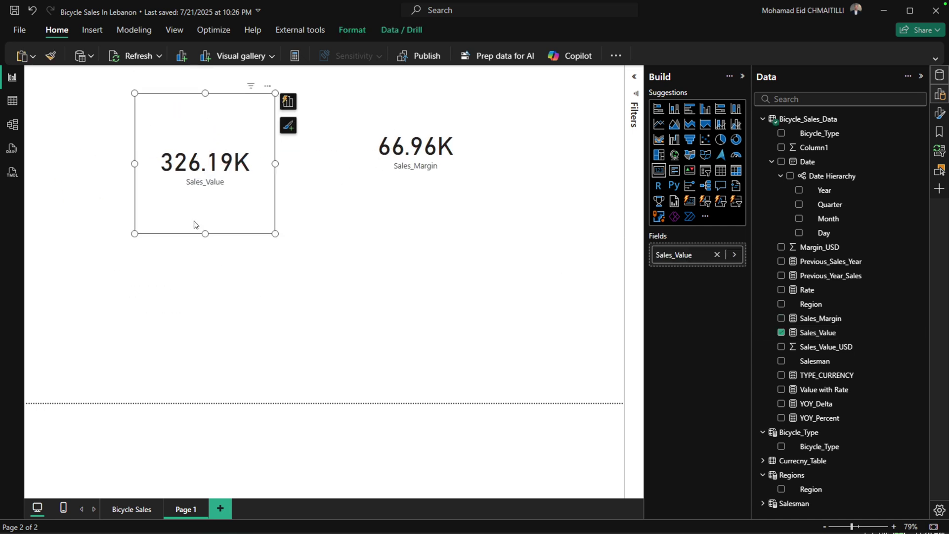
left_click_drag(204, 234, 206, 161)
left_click_drag(208, 124, 214, 151)
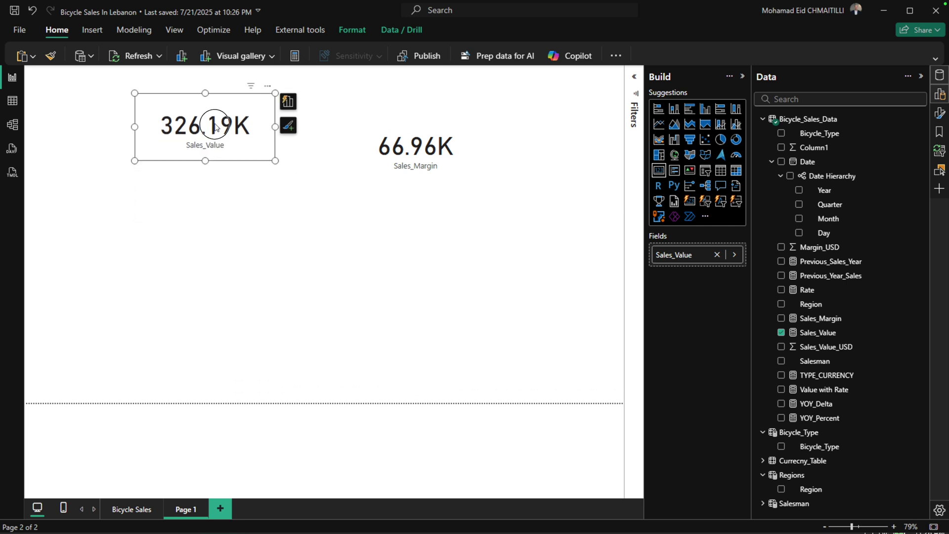
left_click(418, 149)
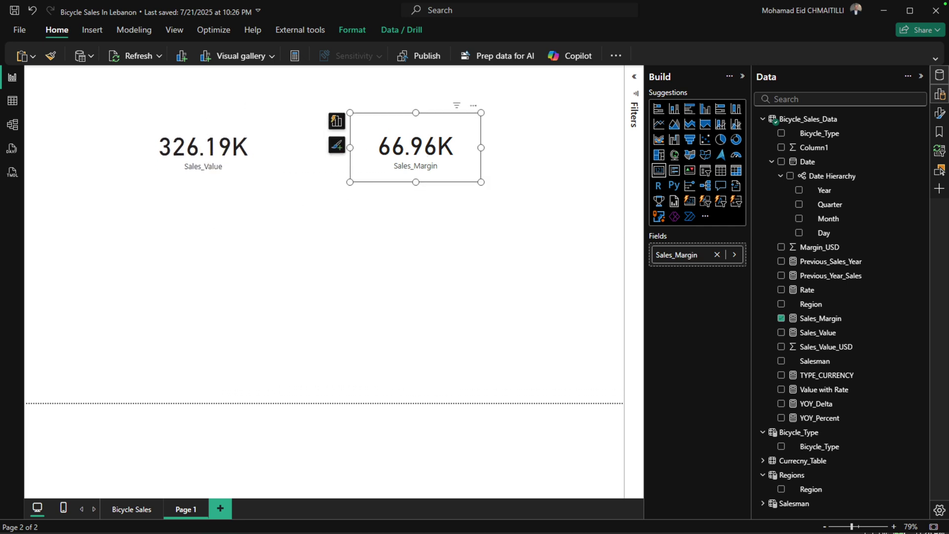
left_click(781, 389)
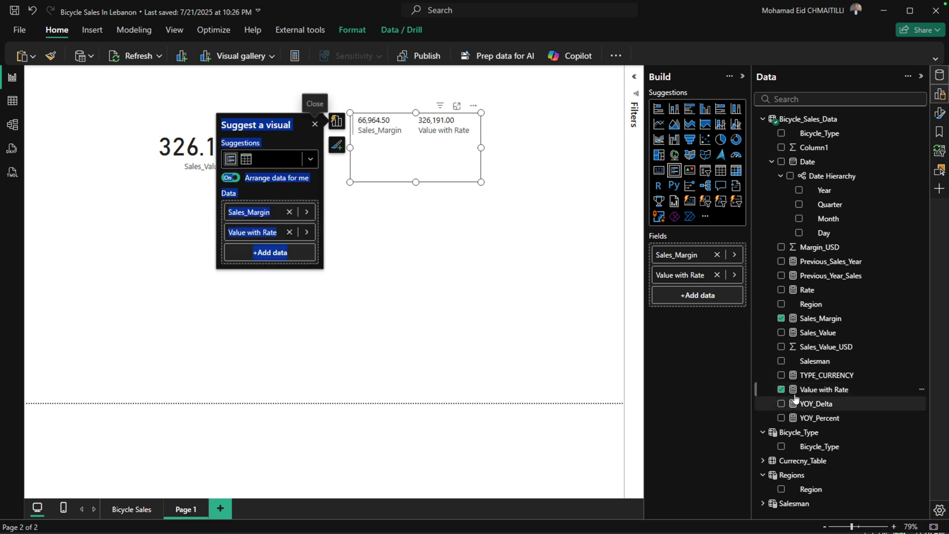
left_click(781, 389)
left_click(525, 359)
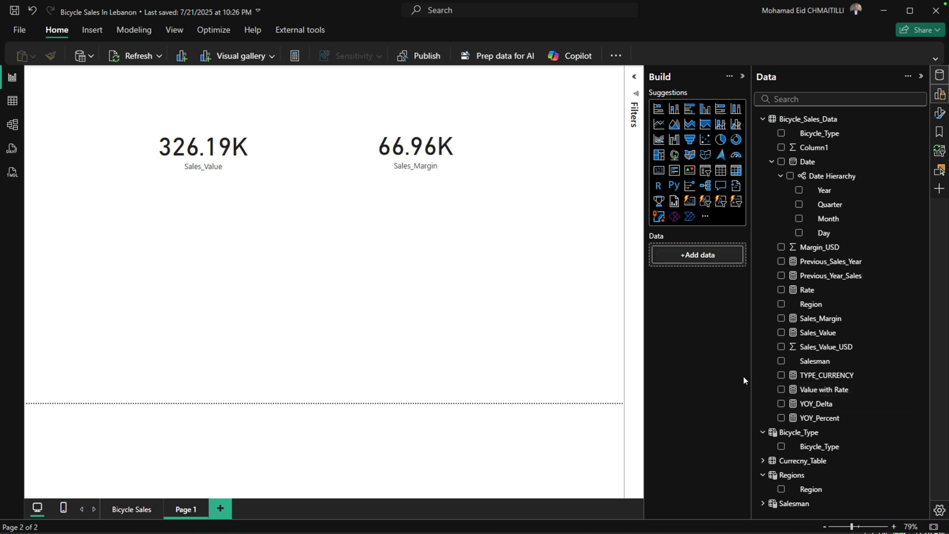
mouse_move(823, 389)
left_click(781, 389)
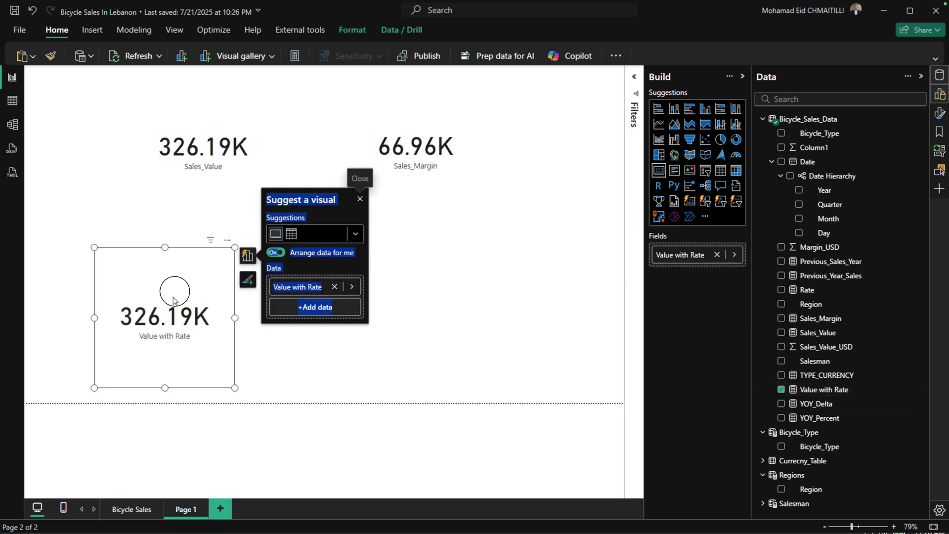
left_click_drag(174, 286, 200, 228)
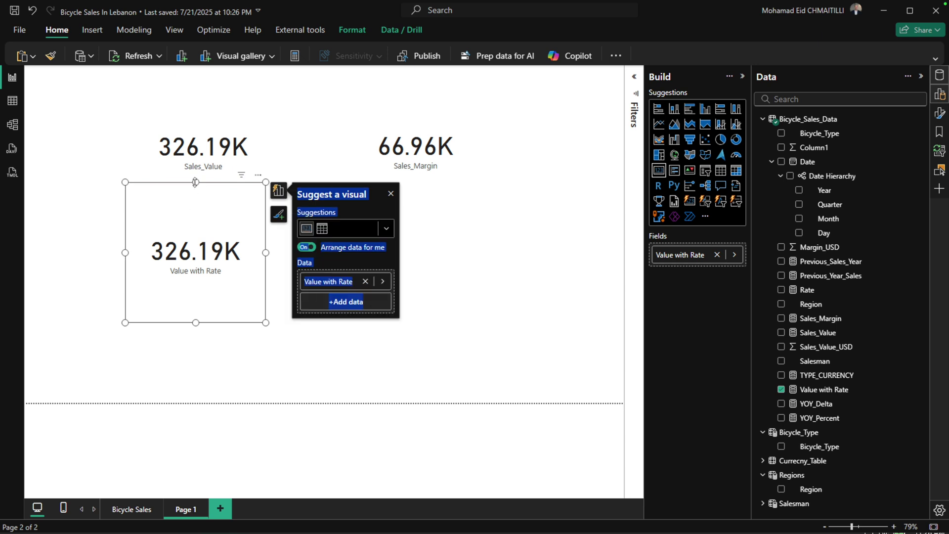
left_click_drag(195, 183, 198, 227)
left_click_drag(200, 283, 207, 262)
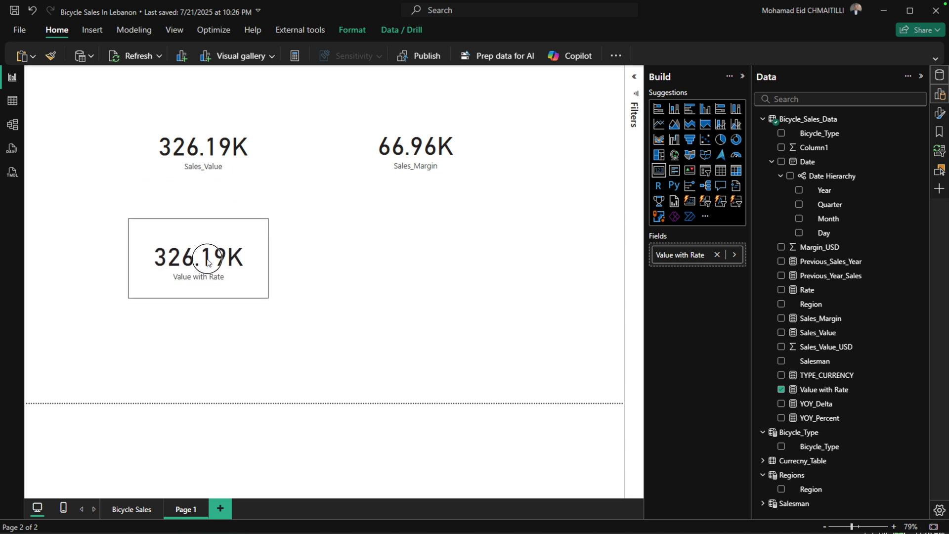
left_click(207, 262)
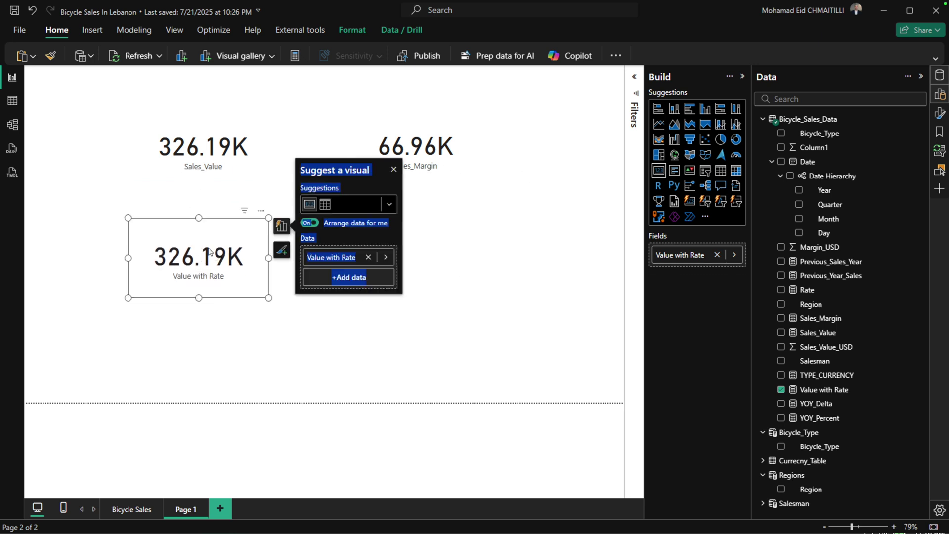
left_click(445, 336)
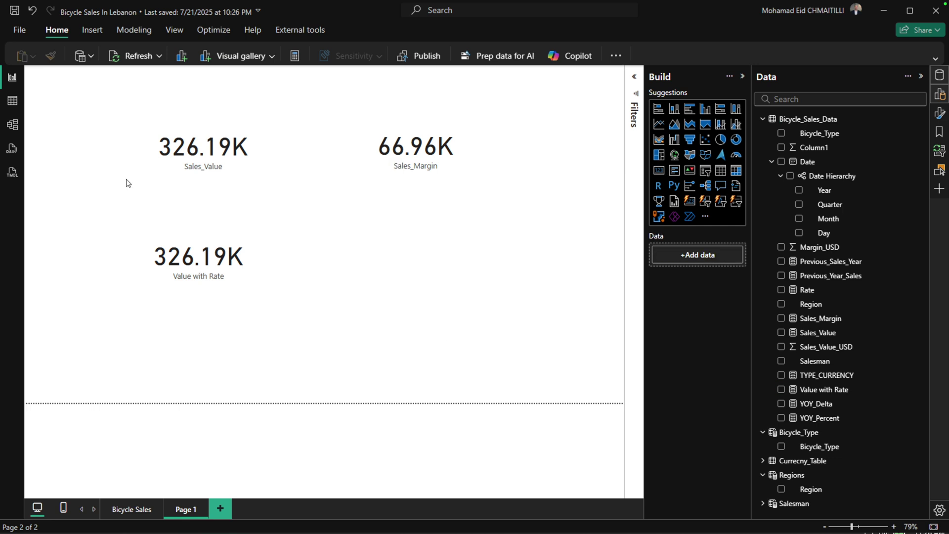
mouse_move(852, 134)
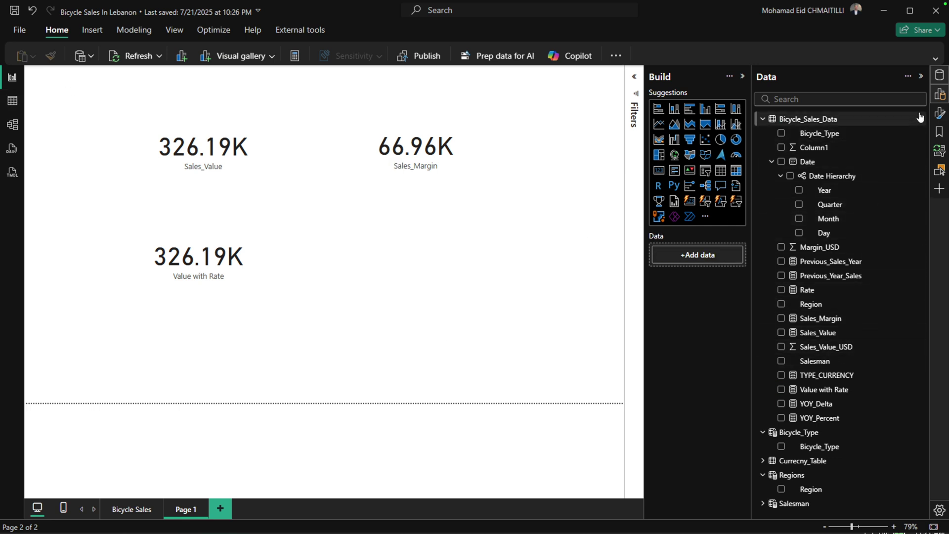
Create Margin_Rate = AddRate(SUM(Bicycle_Sales_Data[Margin_USD])) and place its card right of Value with Rate
left_click(920, 118)
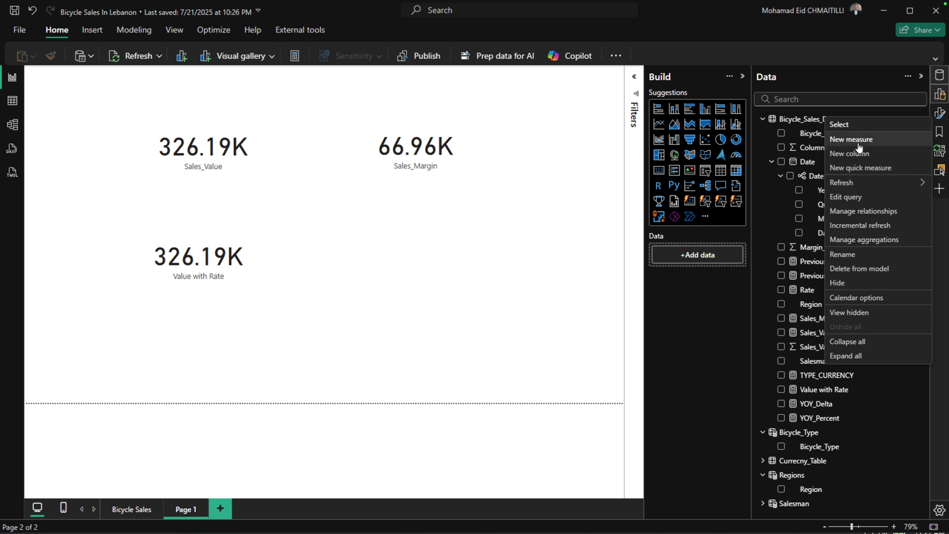
left_click(853, 140)
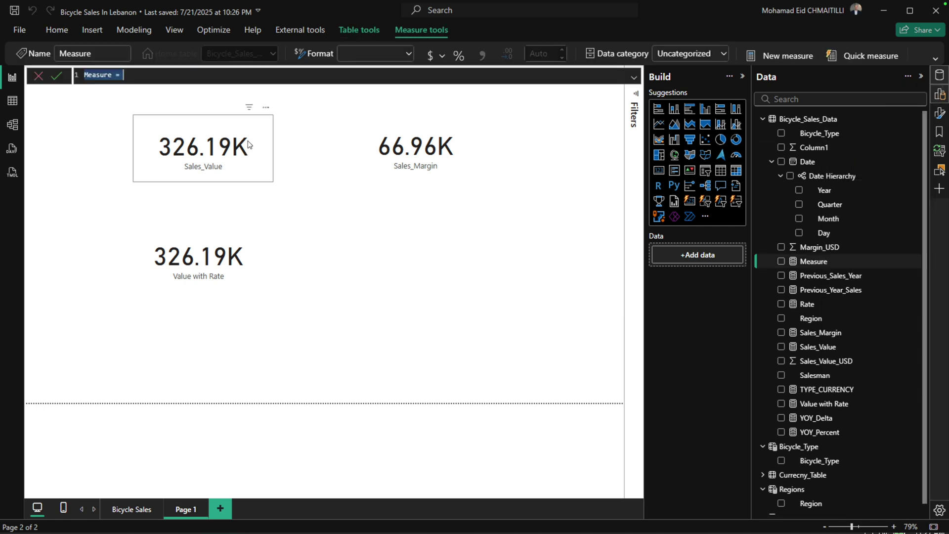
type("Mar")
type("AddRate ")
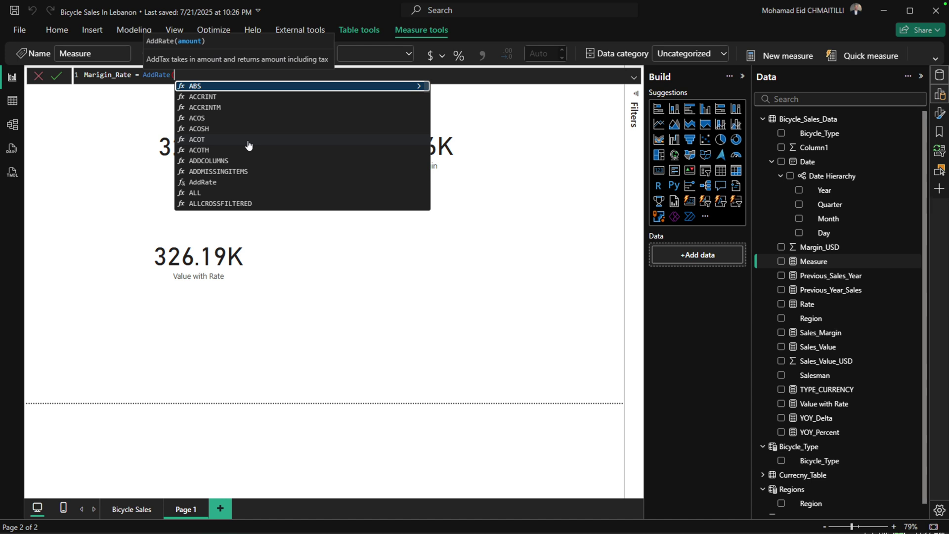
type("(SUM(")
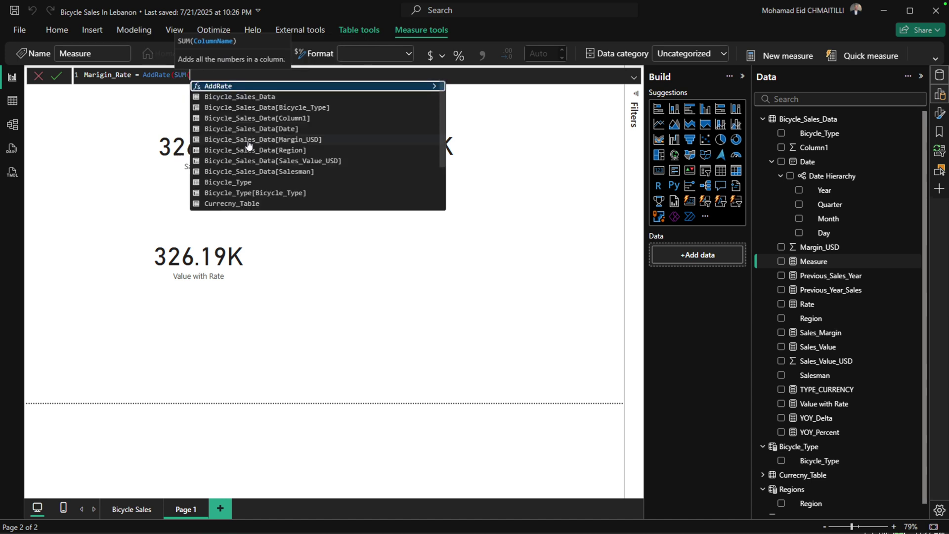
type("mar")
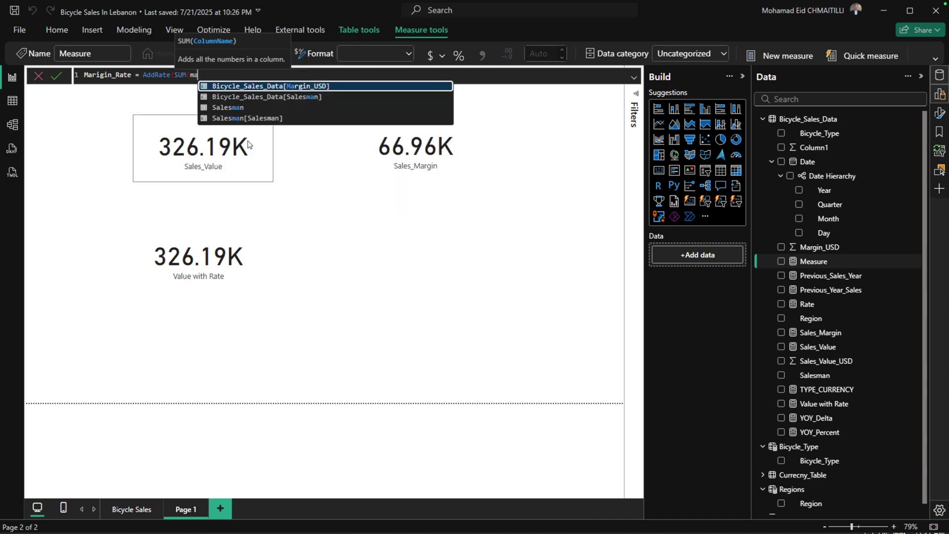
key("Tab")
type(")")
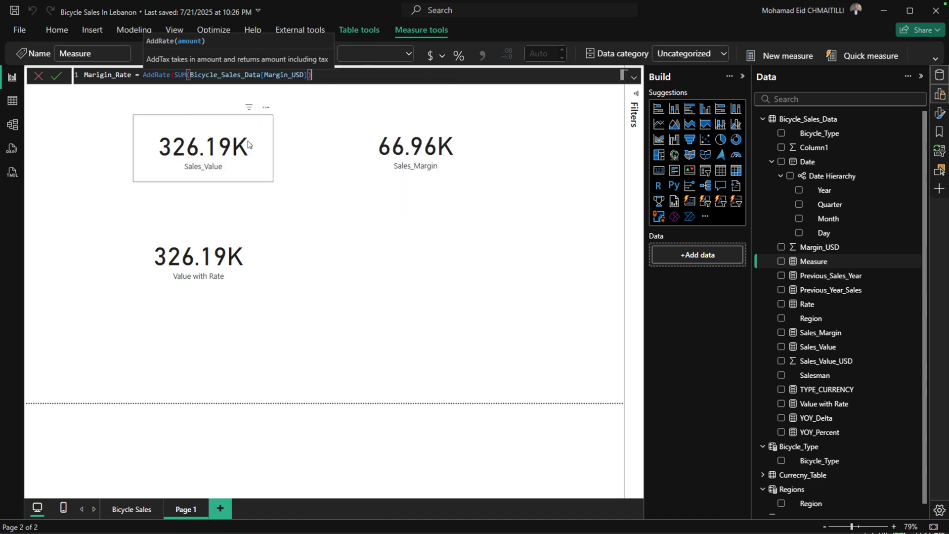
type(")")
key("Return")
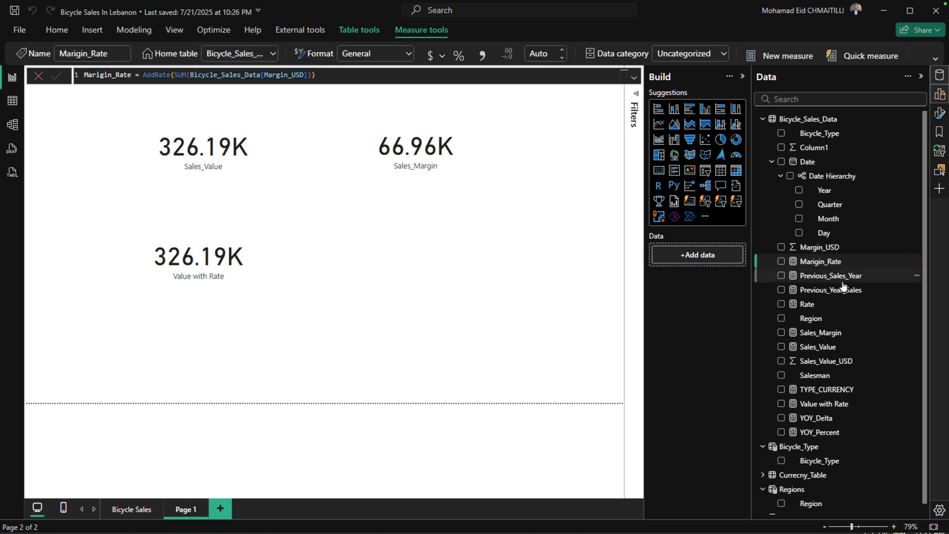
mouse_move(820, 261)
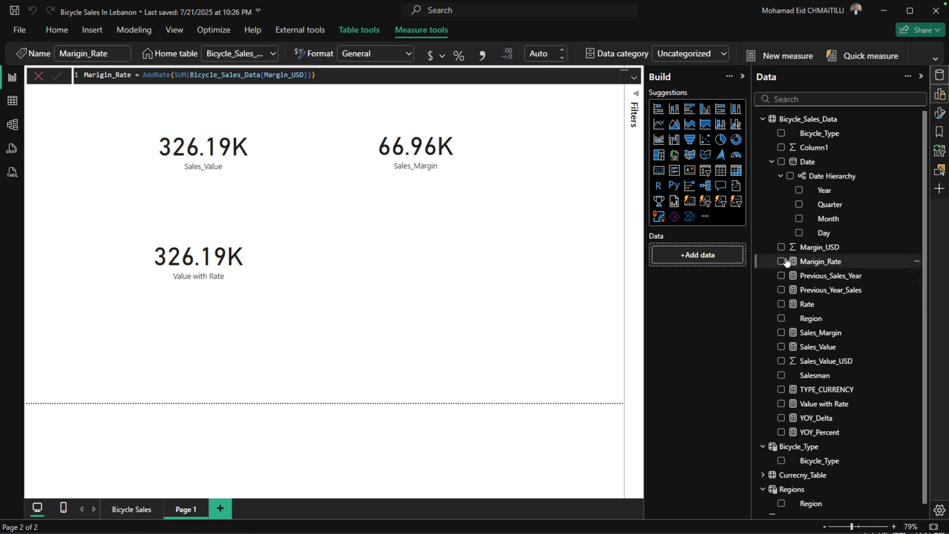
left_click(781, 262)
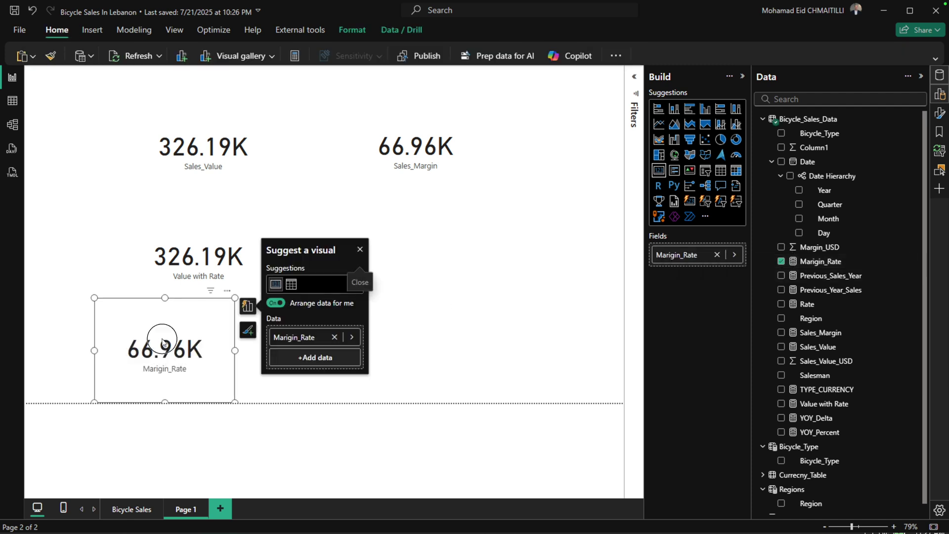
left_click_drag(153, 341, 404, 253)
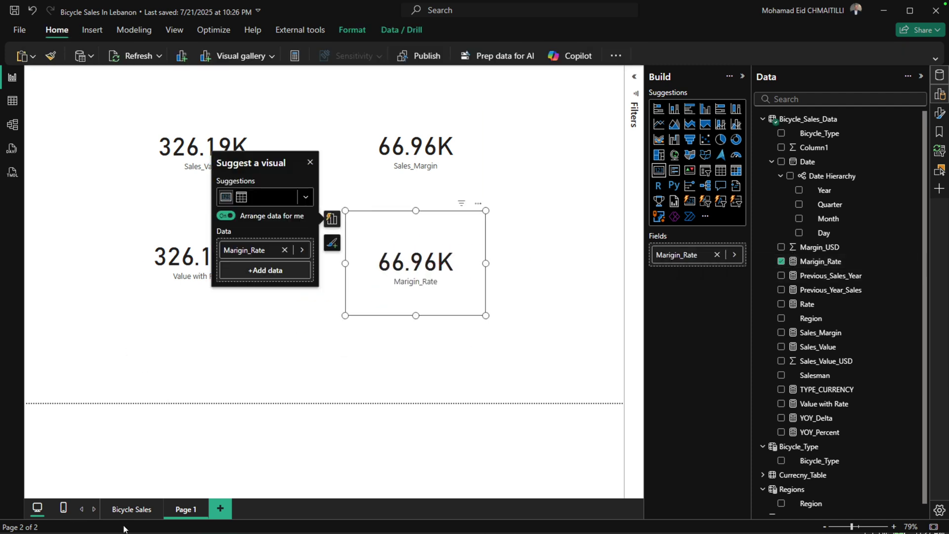
Copy the currency toggle slicer from the Bicycle Sales page
left_click(132, 509)
left_click(57, 92)
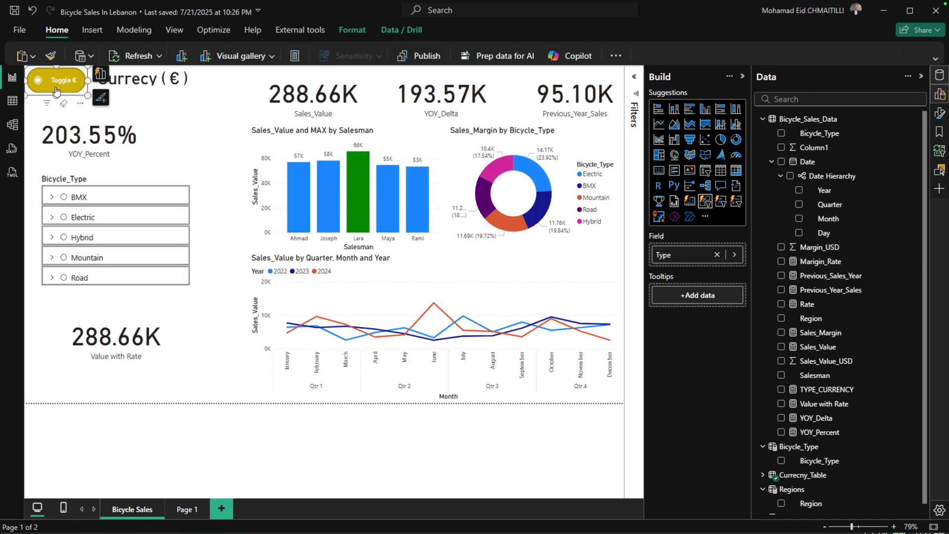
left_click(50, 93)
right_click(45, 93)
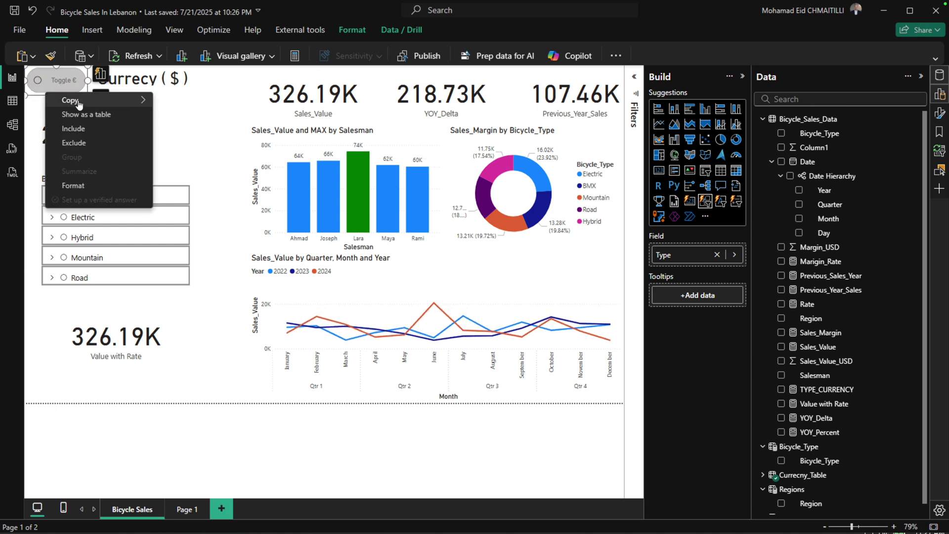
left_click(175, 101)
Paste the toggle onto Page 1 without syncing it to the original
left_click(182, 515)
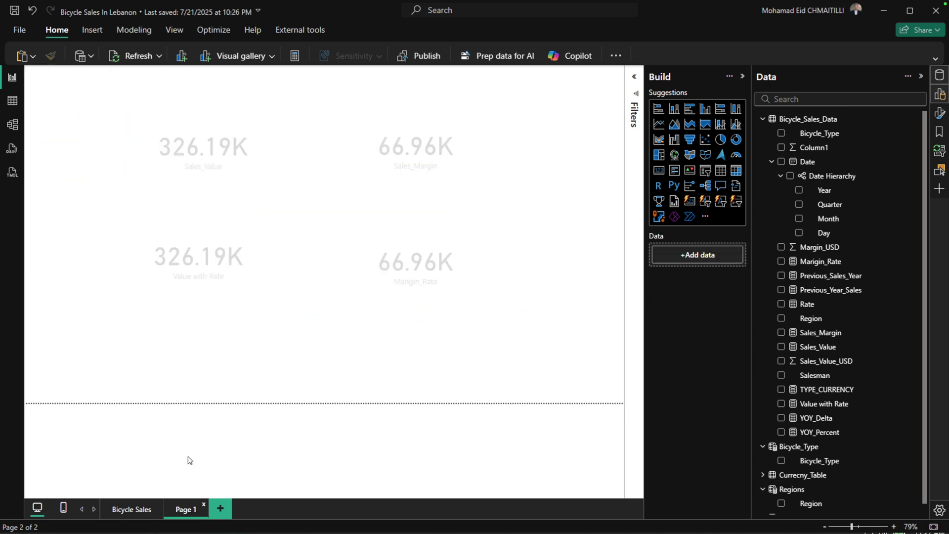
key("ctrl+v")
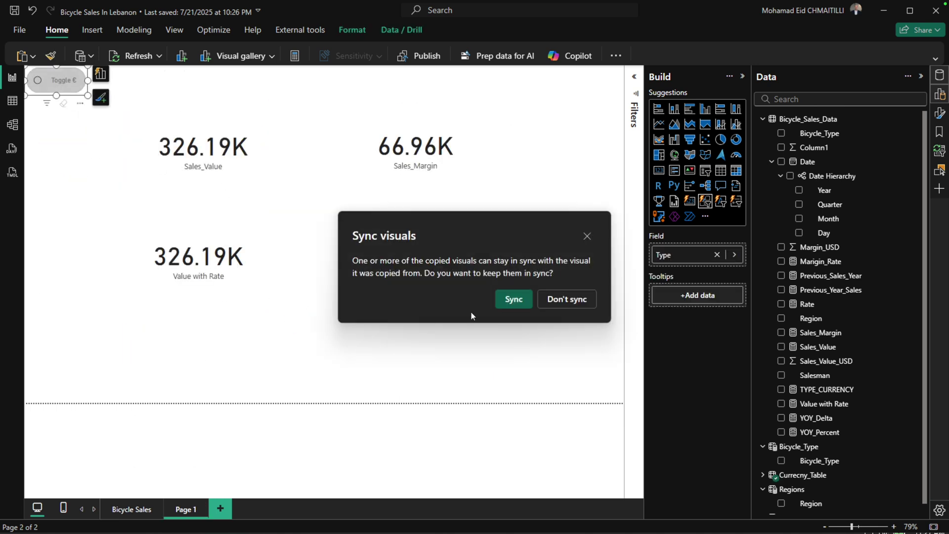
left_click(557, 300)
Test that the four cards respond to the toggle, leaving it off in dollars
left_click(60, 83)
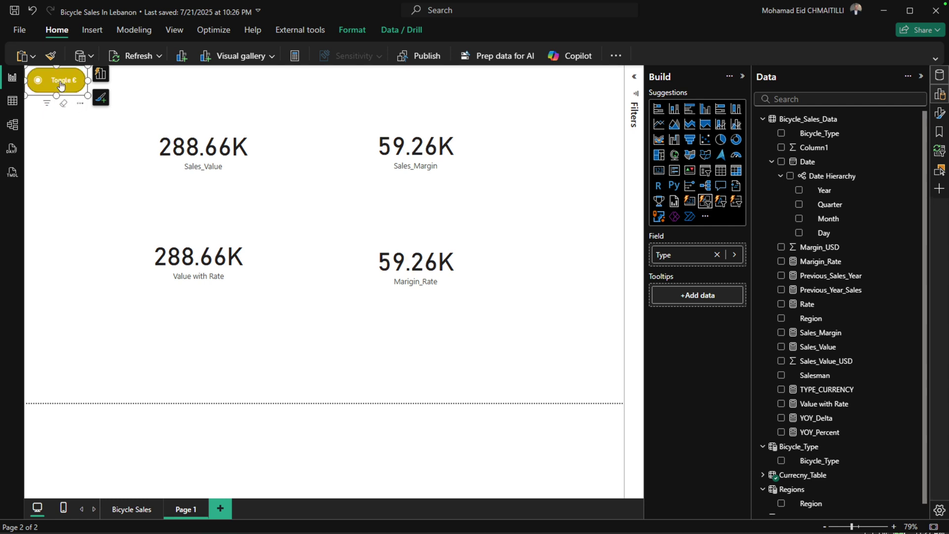
left_click(60, 83)
left_click(60, 83)
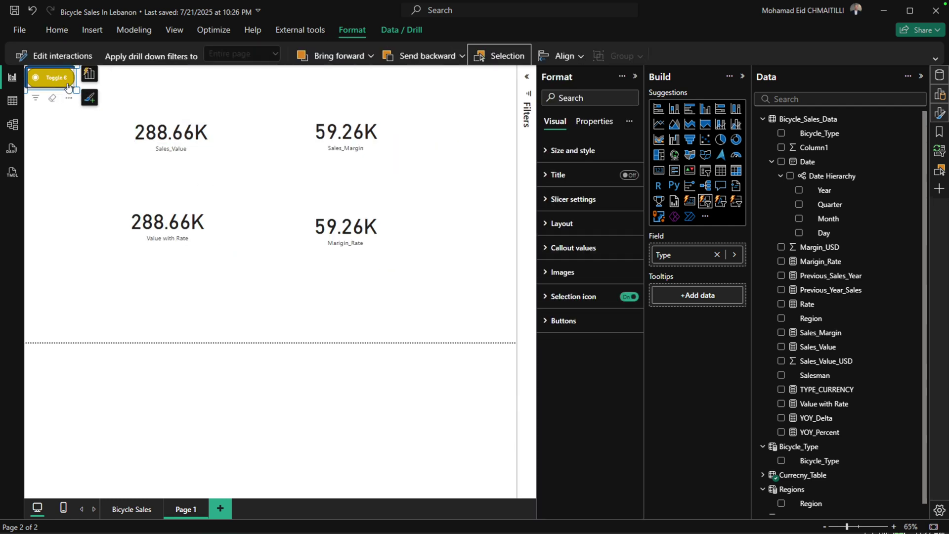
left_click(50, 78)
left_click(264, 190)
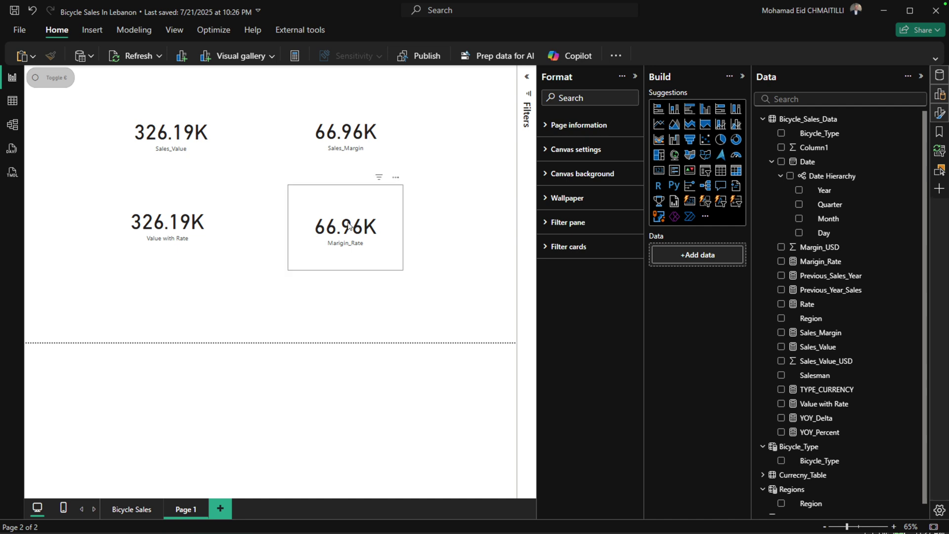
Inspect the Sales_Margin, Margin_Rate and Value with Rate cards and the Value with Rate formula
left_click(357, 146)
left_click(339, 236)
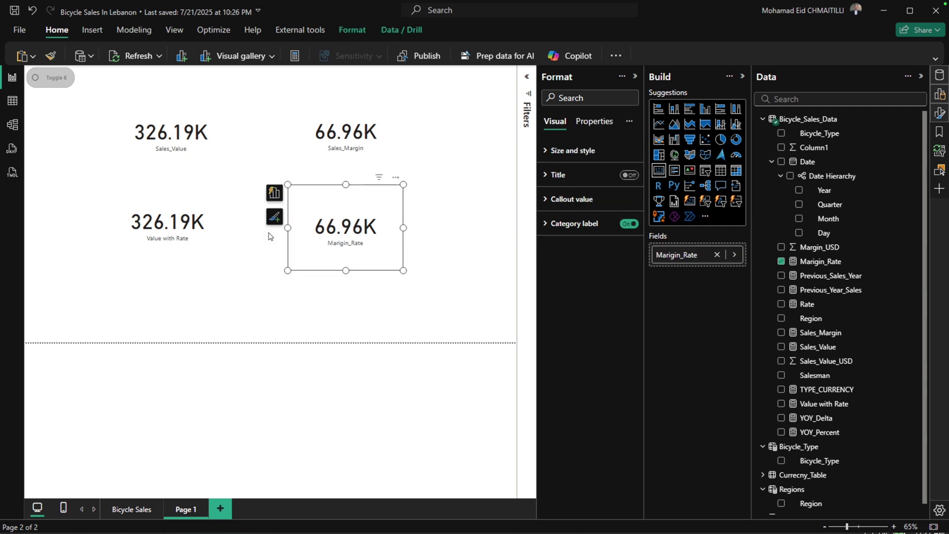
left_click(143, 218)
left_click_drag(152, 233, 156, 236)
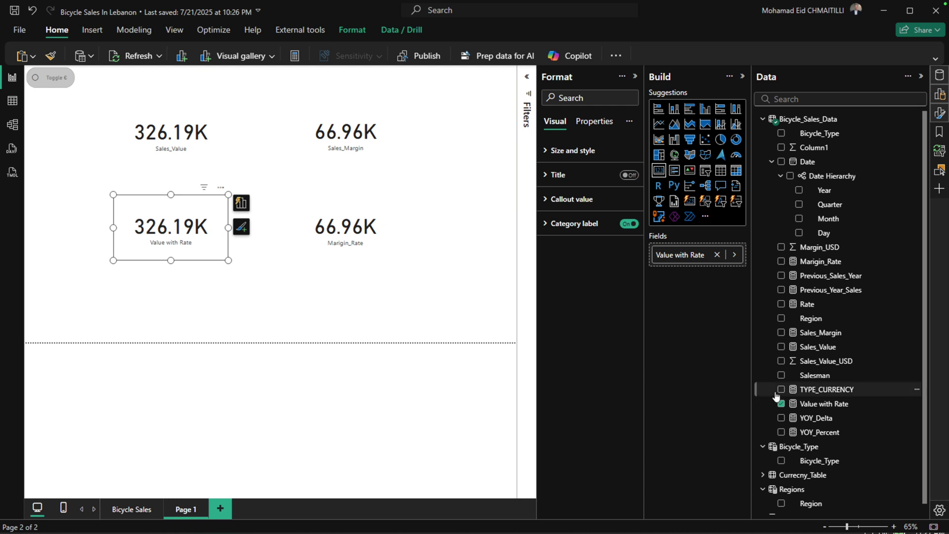
left_click(802, 404)
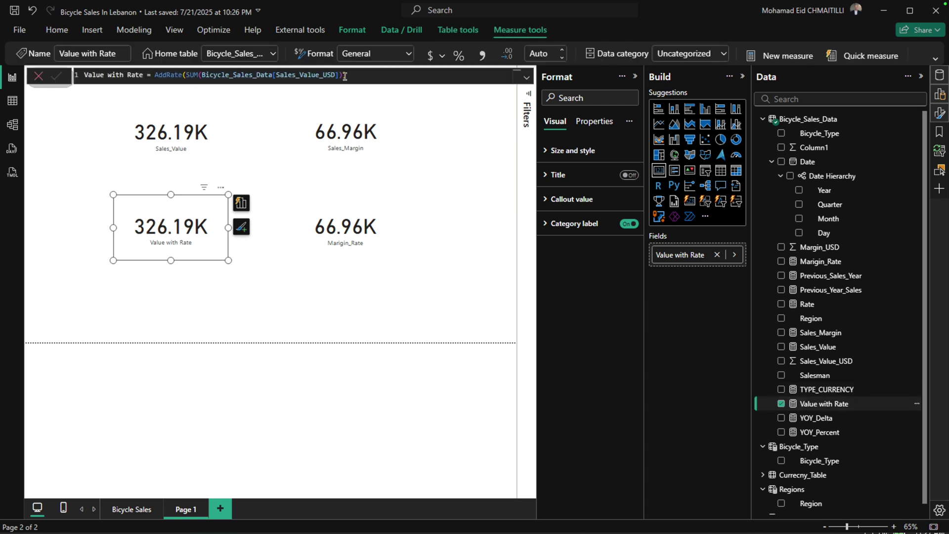
Turn the toggle on to euros and collapse the Format pane
left_click(356, 217)
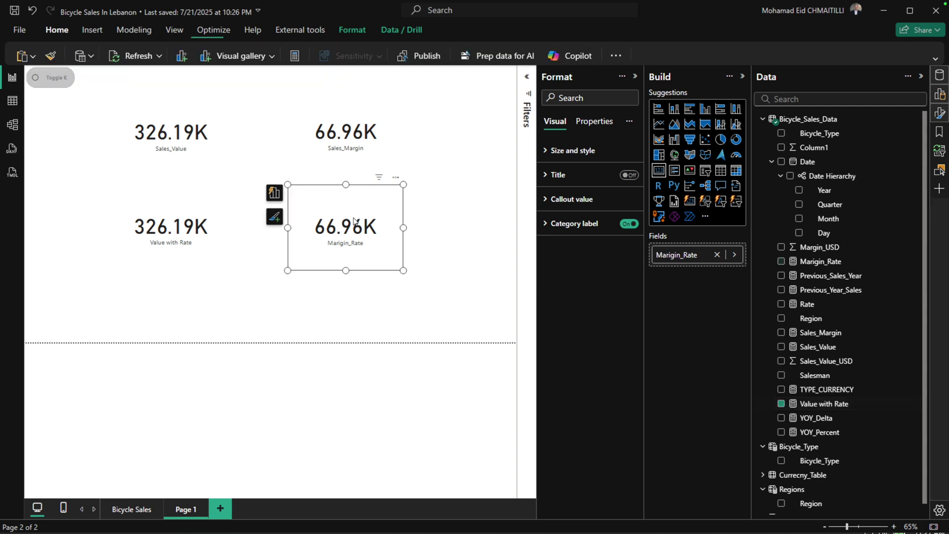
left_click(197, 213)
left_click(58, 78)
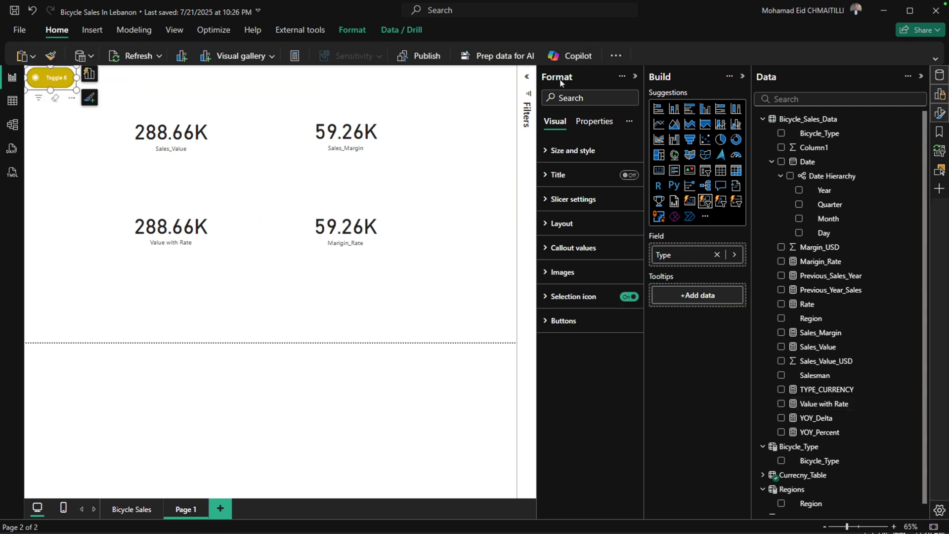
left_click(635, 78)
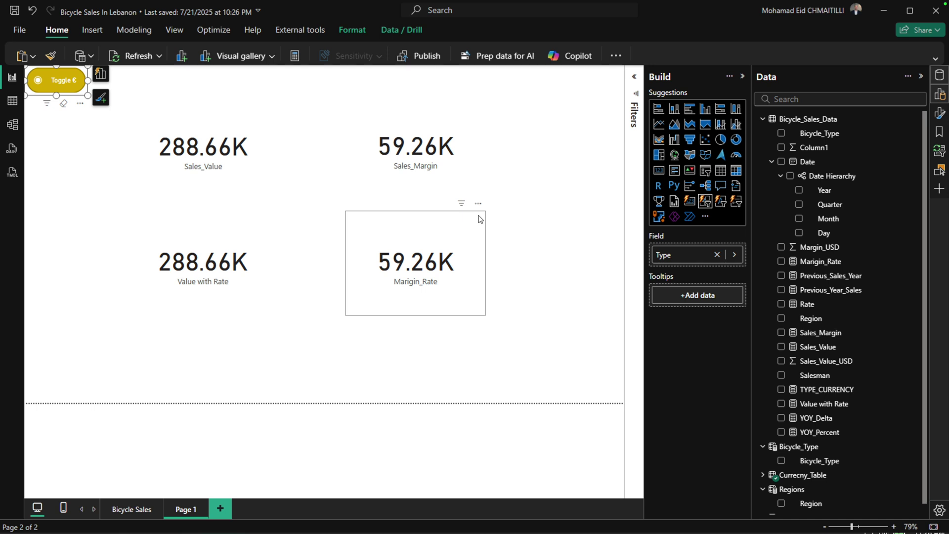
left_click(849, 293)
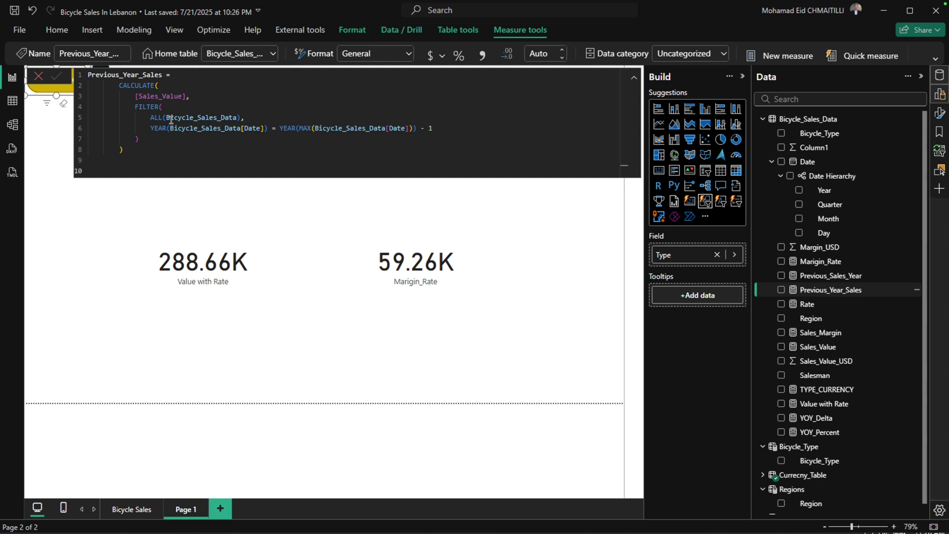
left_click(272, 334)
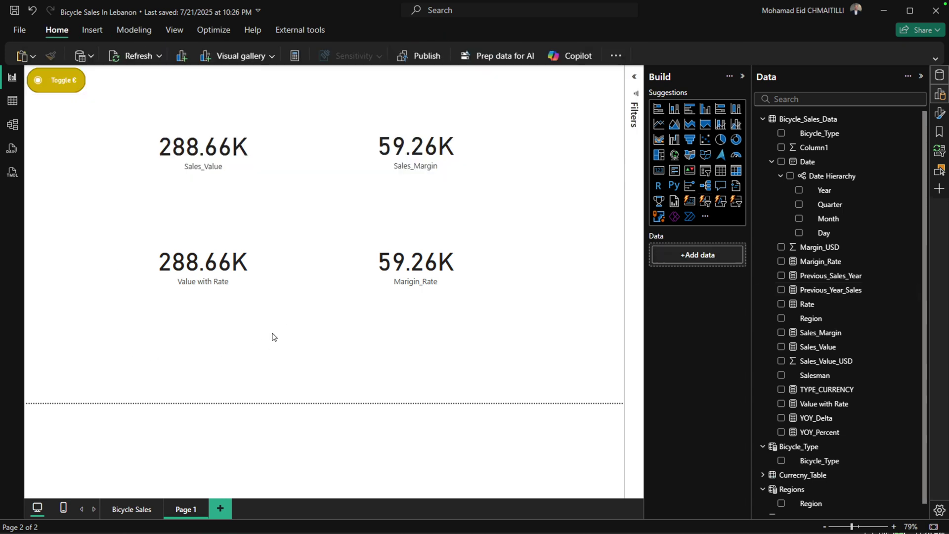